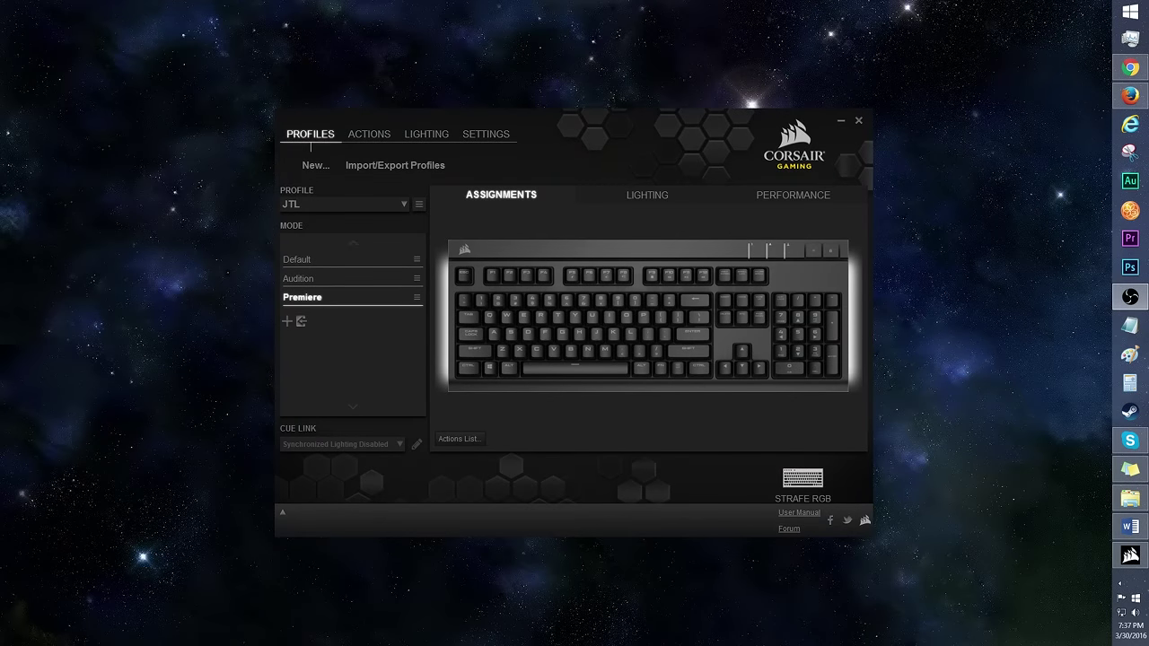
Browse the profile options, save the current profile to keyboard memory, and select the Premiere mode
left_click(315, 167)
key("Escape")
left_click(399, 169)
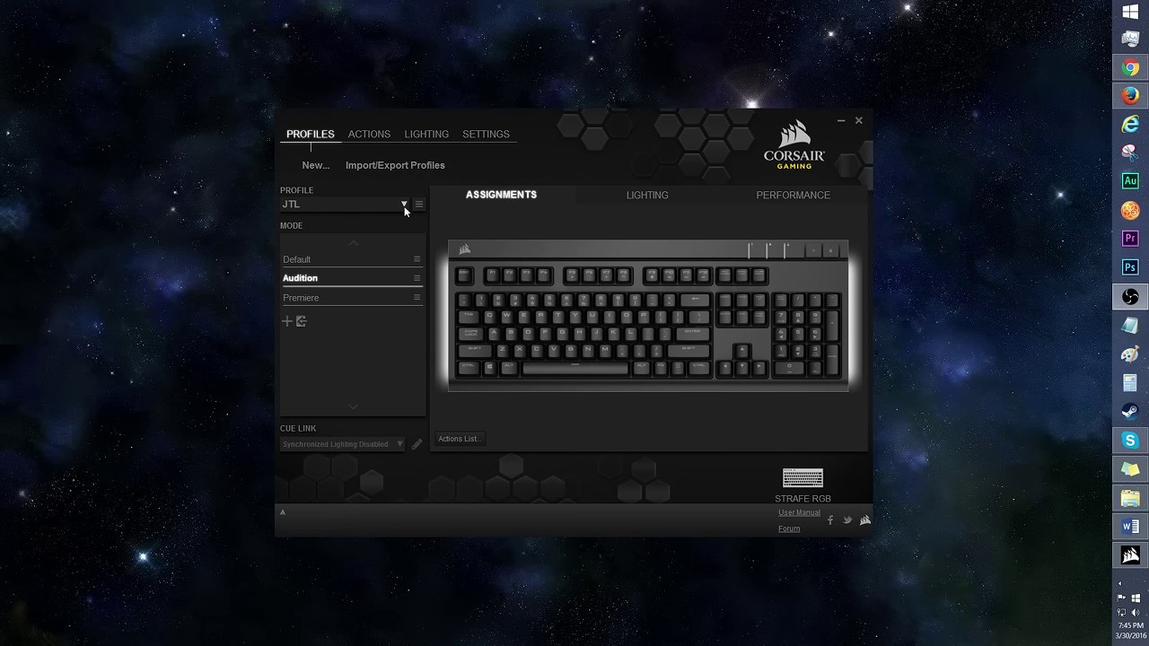
left_click(403, 205)
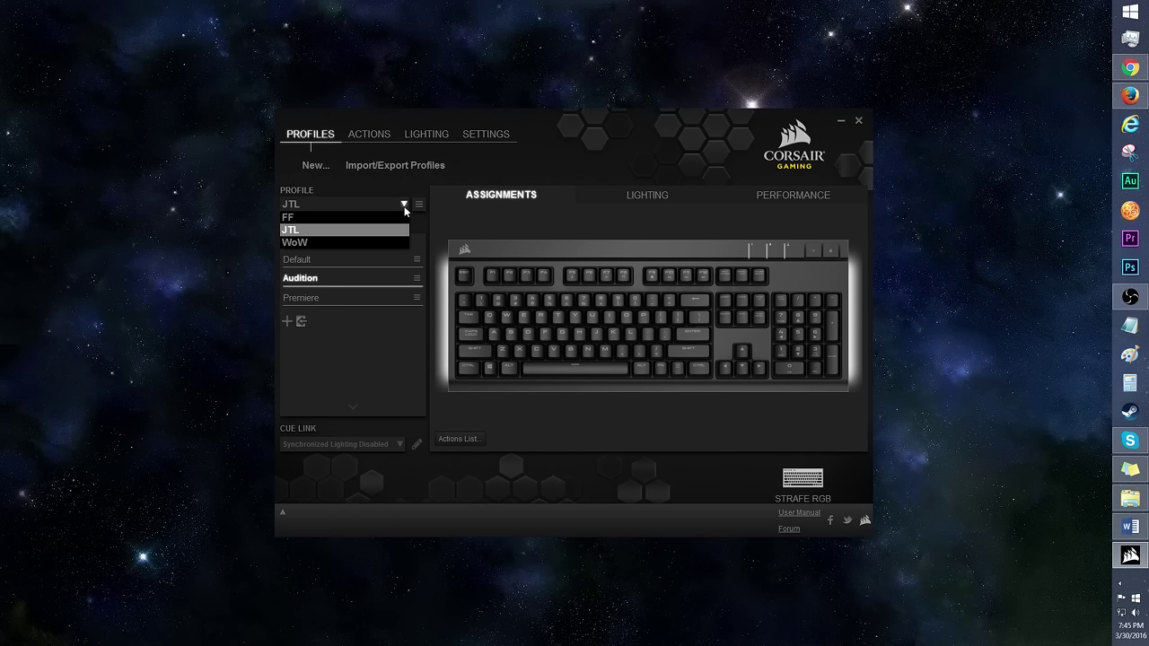
left_click(418, 205)
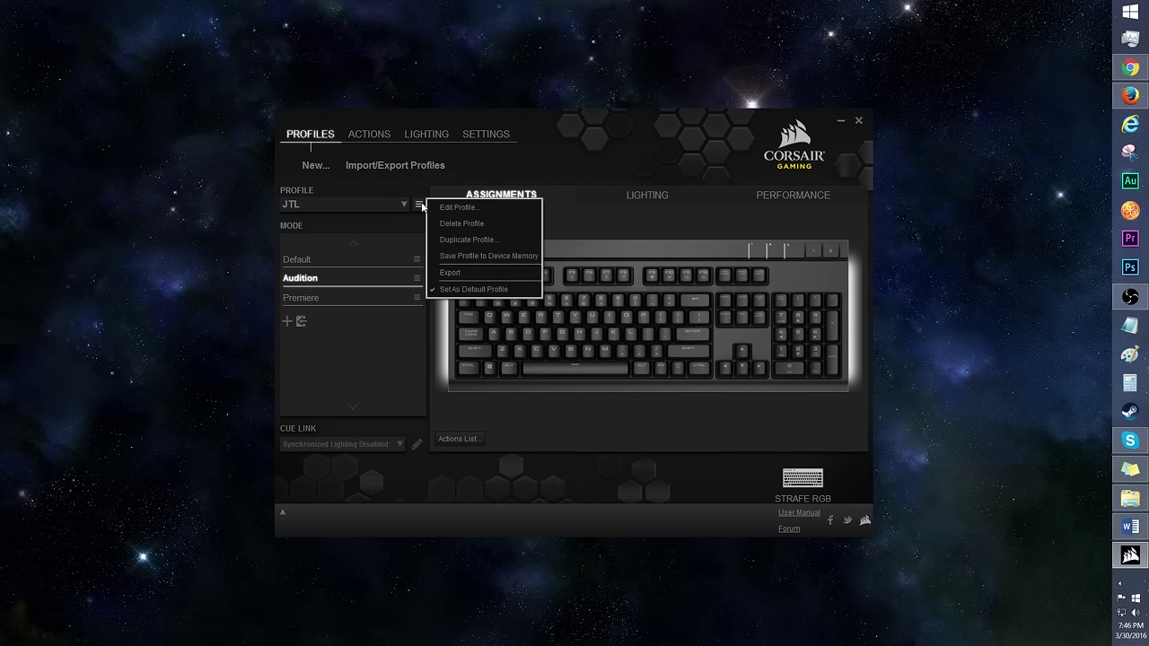
left_click(447, 258)
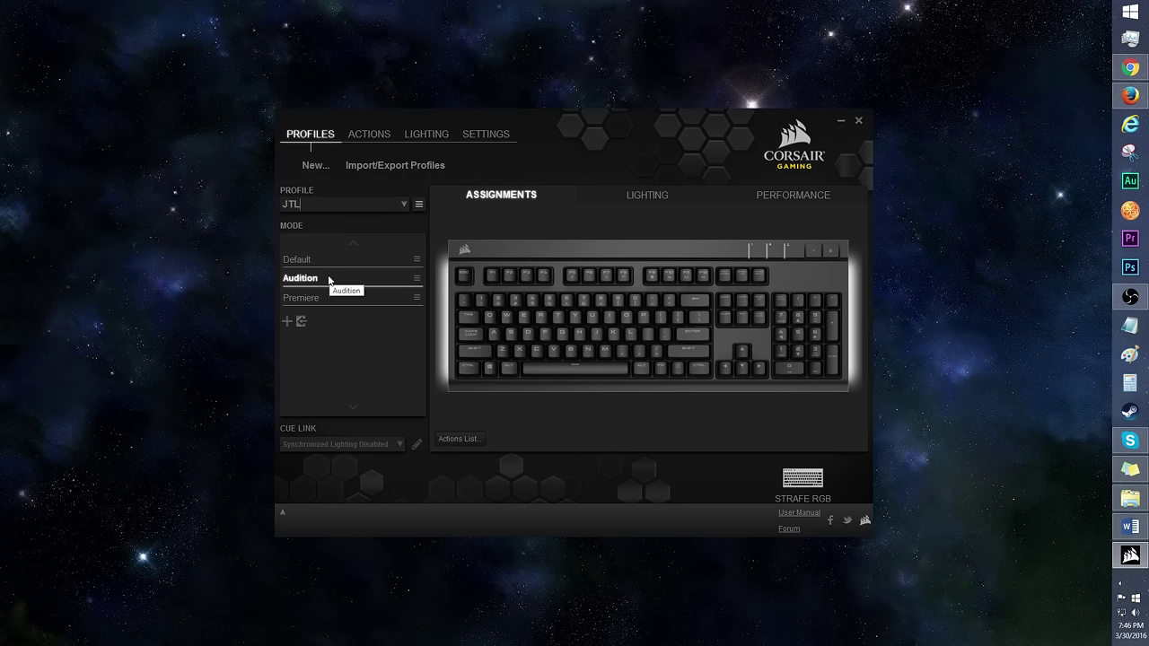
left_click(328, 297)
Switch to the WoW profile, select its Mage mode and bring up the Mage mode's options
left_click(386, 205)
left_click(367, 241)
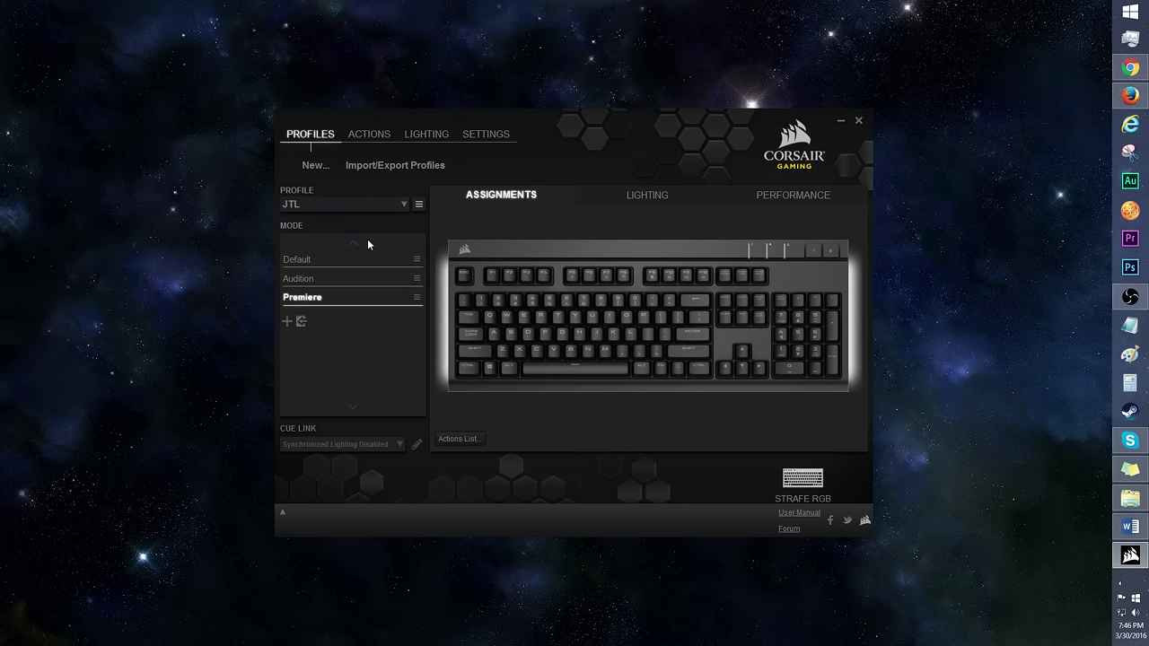
left_click(323, 278)
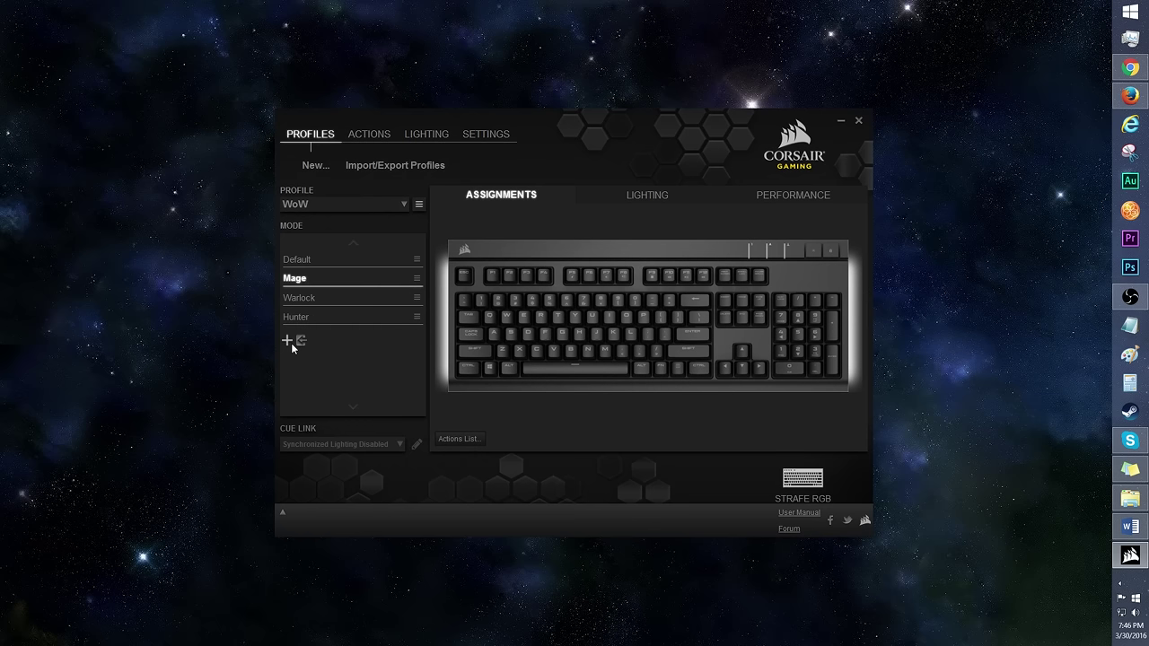
left_click(288, 342)
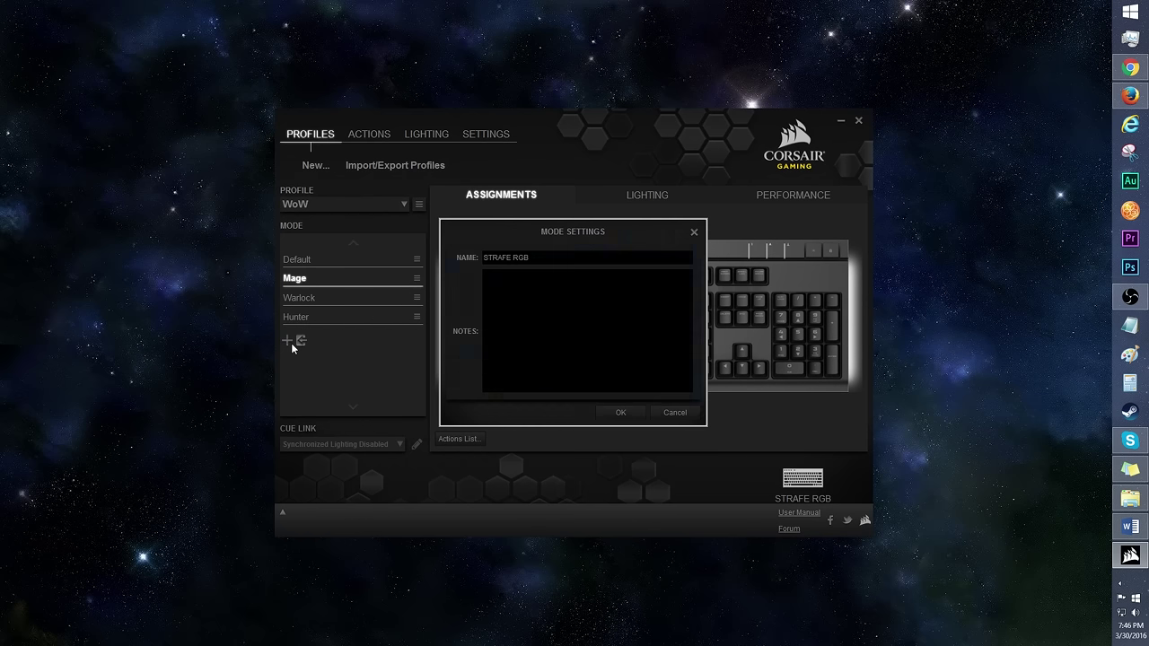
left_click(417, 278)
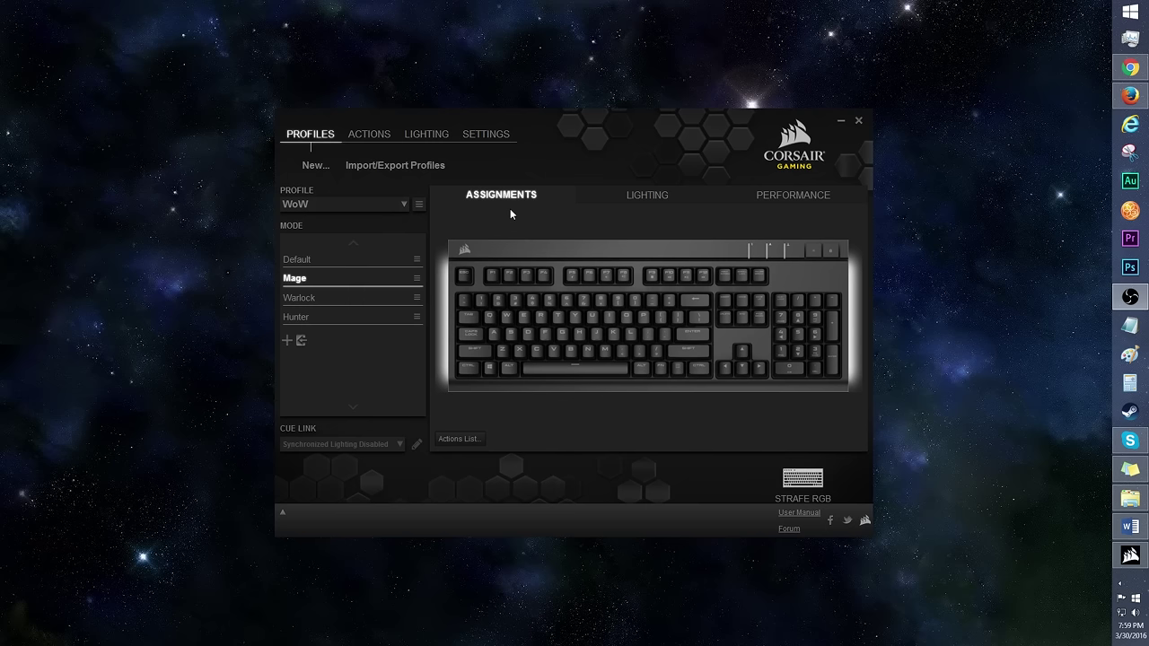
Assign a new macro named 'Test' to the Q key, enabling a second macro on release
right_click(491, 315)
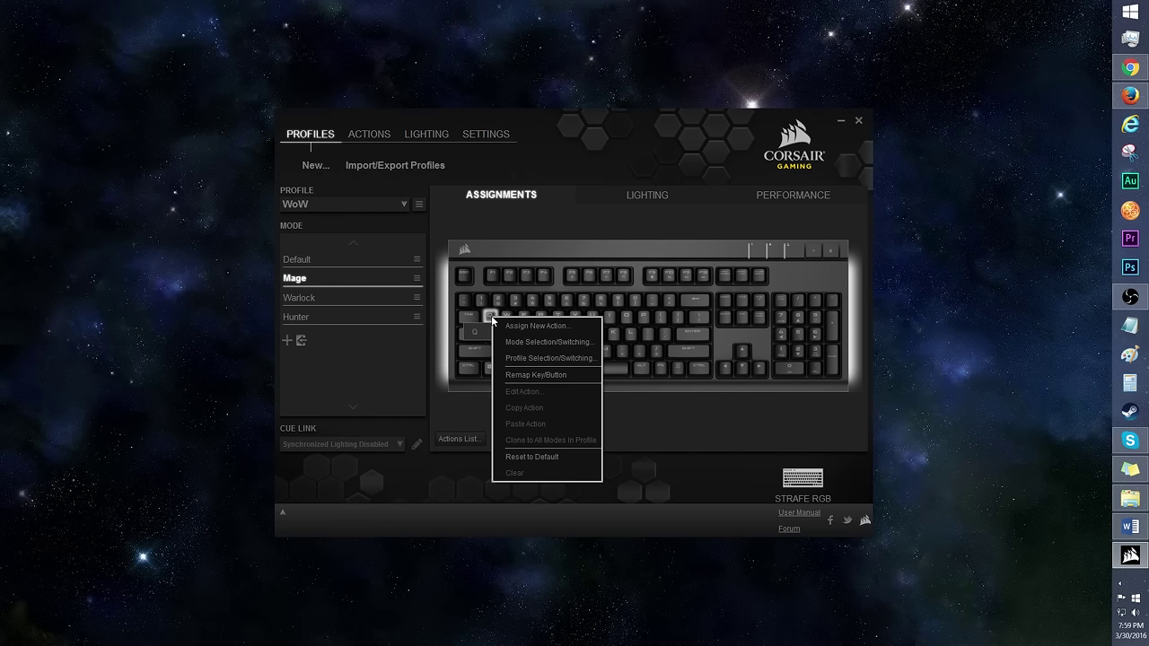
left_click(539, 326)
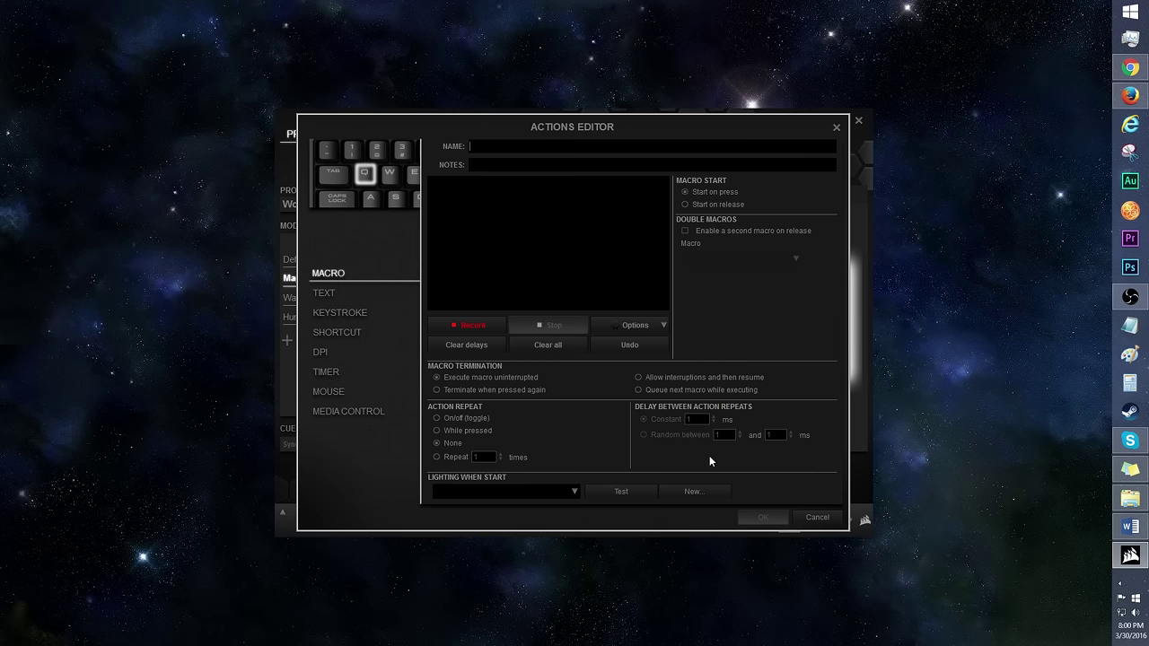
left_click(686, 231)
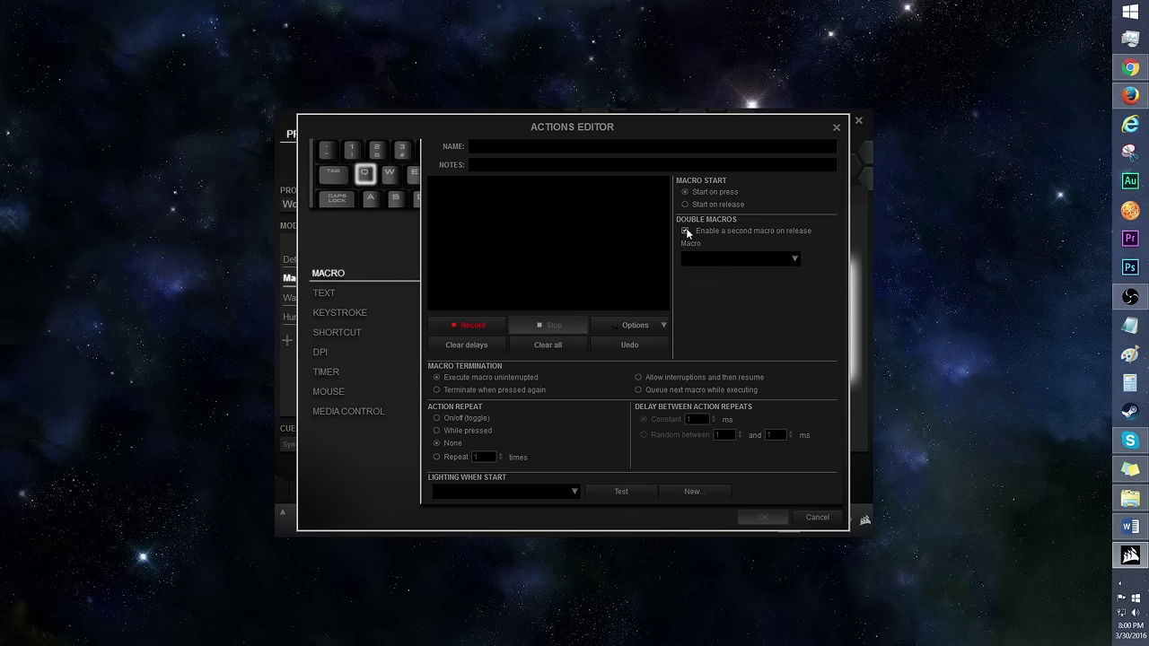
left_click(569, 493)
left_click(569, 493)
type("Test")
Record the keystrokes t, e, s into the Test macro and save it onto Q
left_click(472, 326)
key("t")
key("e")
key("s")
key("t")
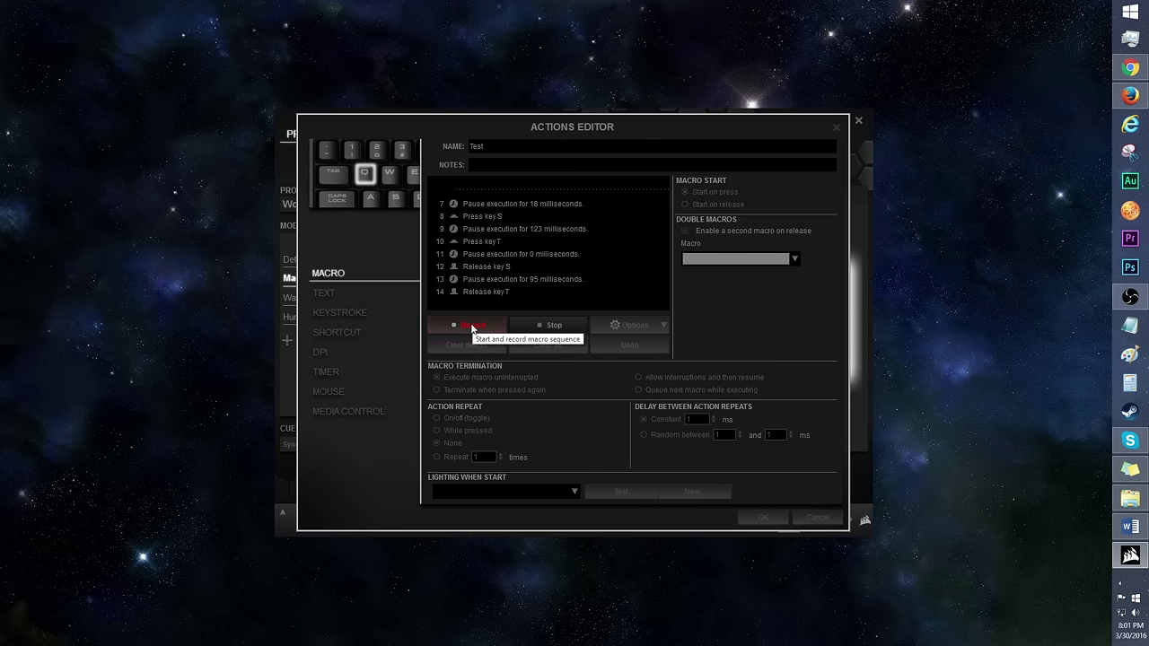
left_click(536, 326)
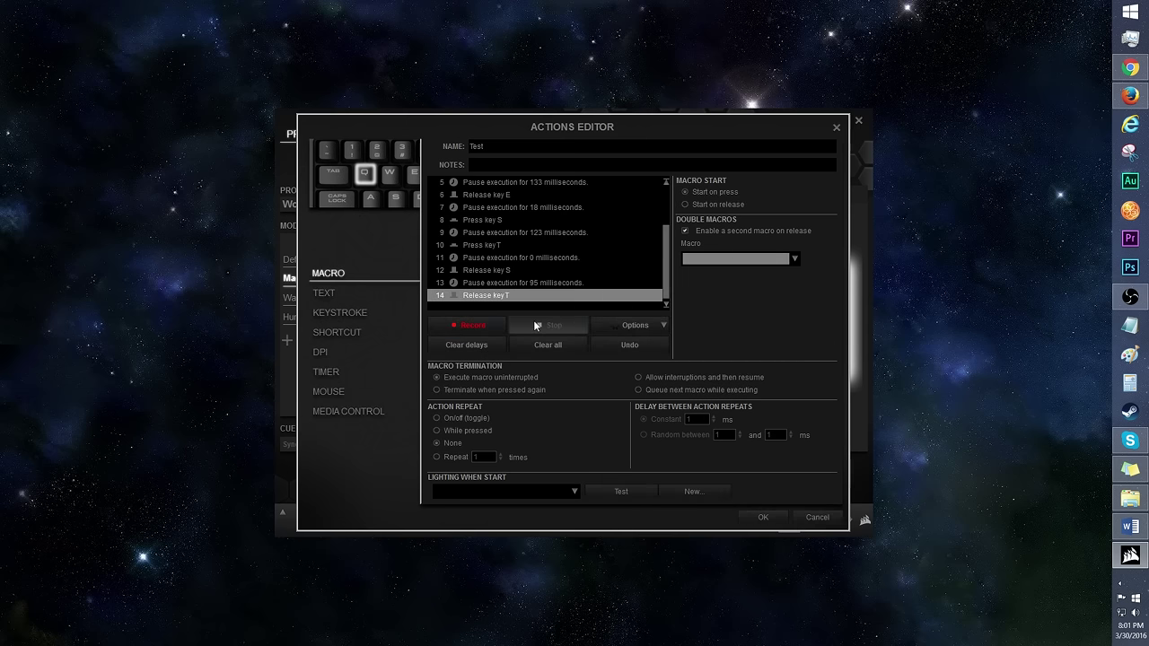
left_click(780, 518)
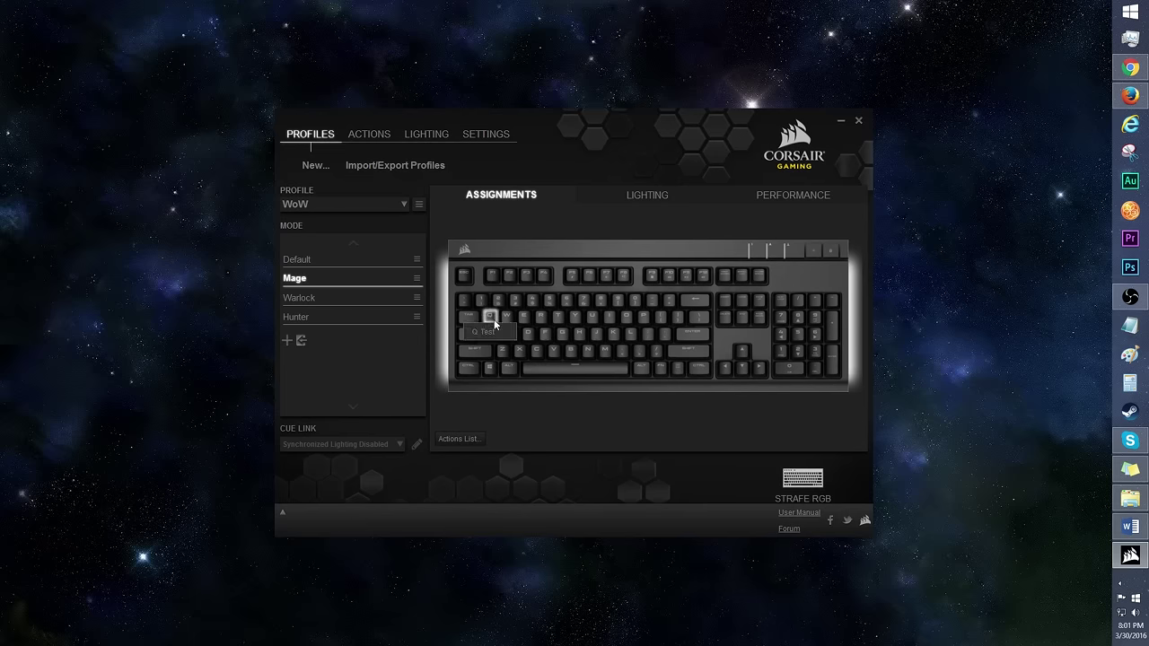
left_click(369, 134)
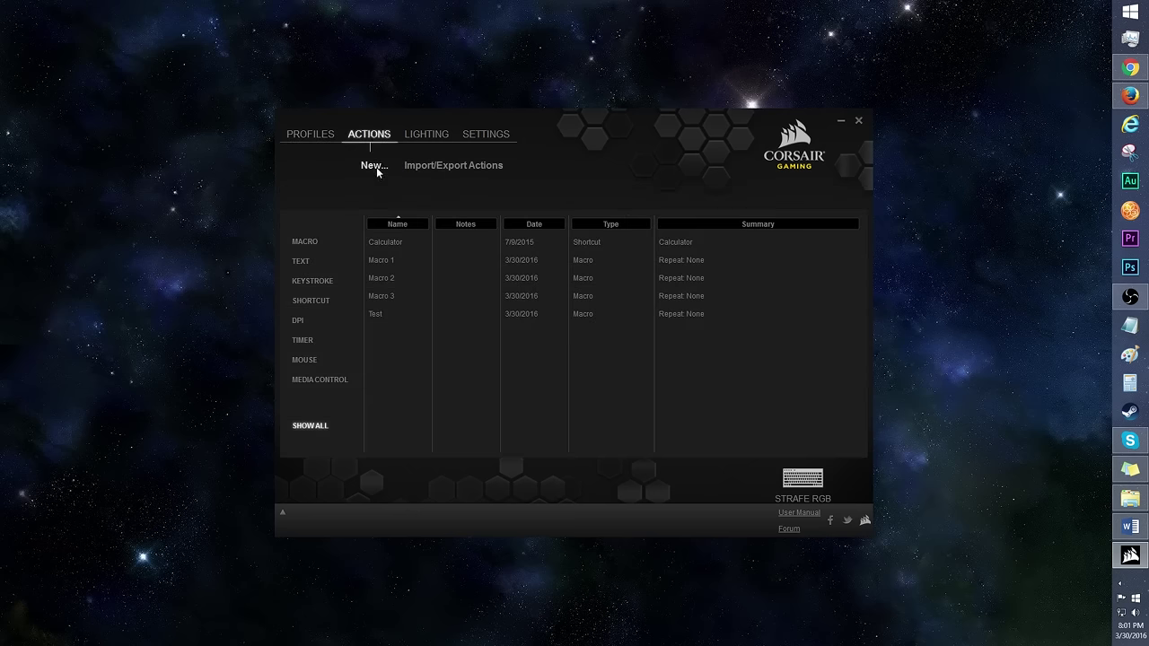
Inspect the Test macro among saved actions, then drag Macro 1 from the Actions List onto a key
left_click(376, 167)
key("Escape")
right_click(400, 315)
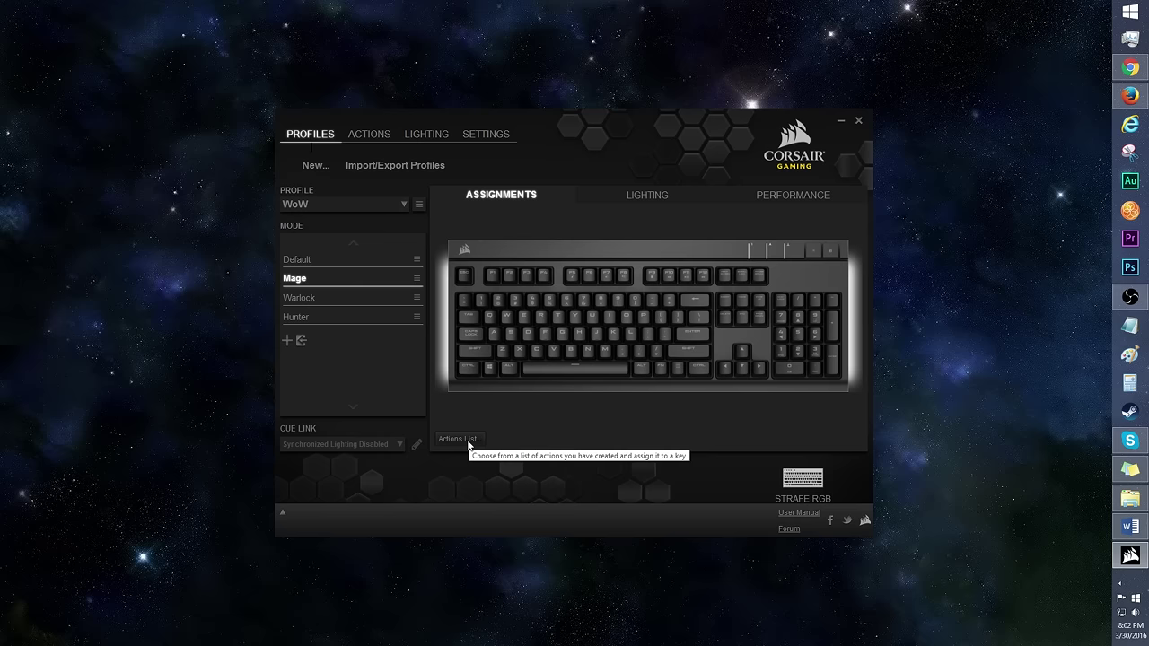
left_click(460, 439)
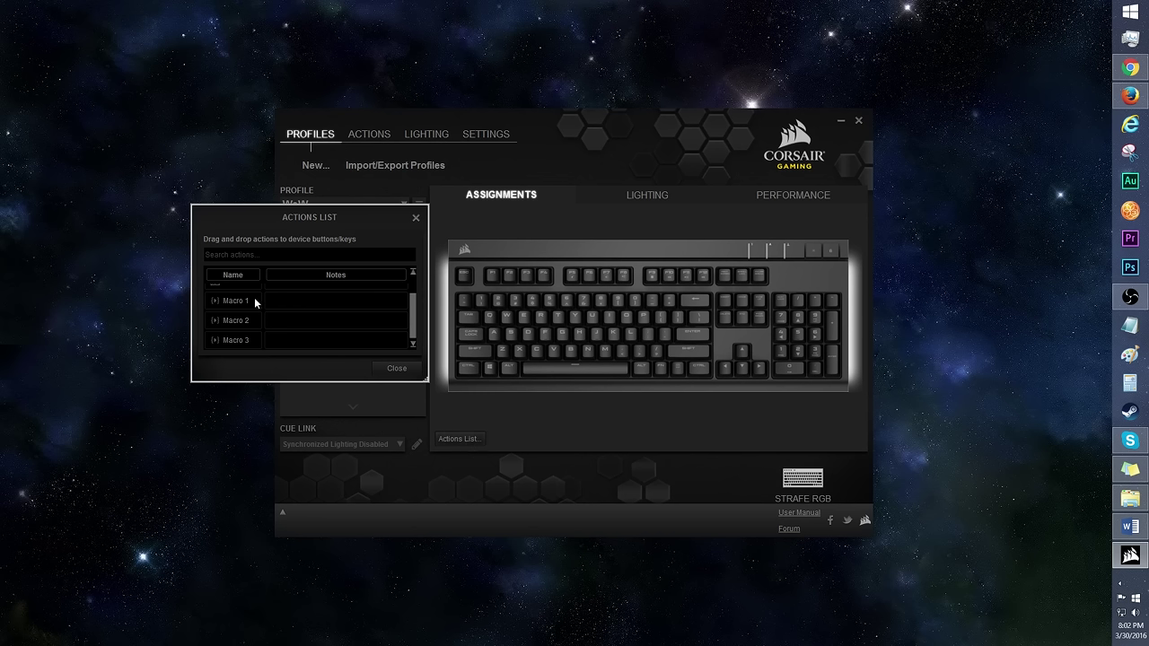
left_click_drag(254, 299, 486, 324)
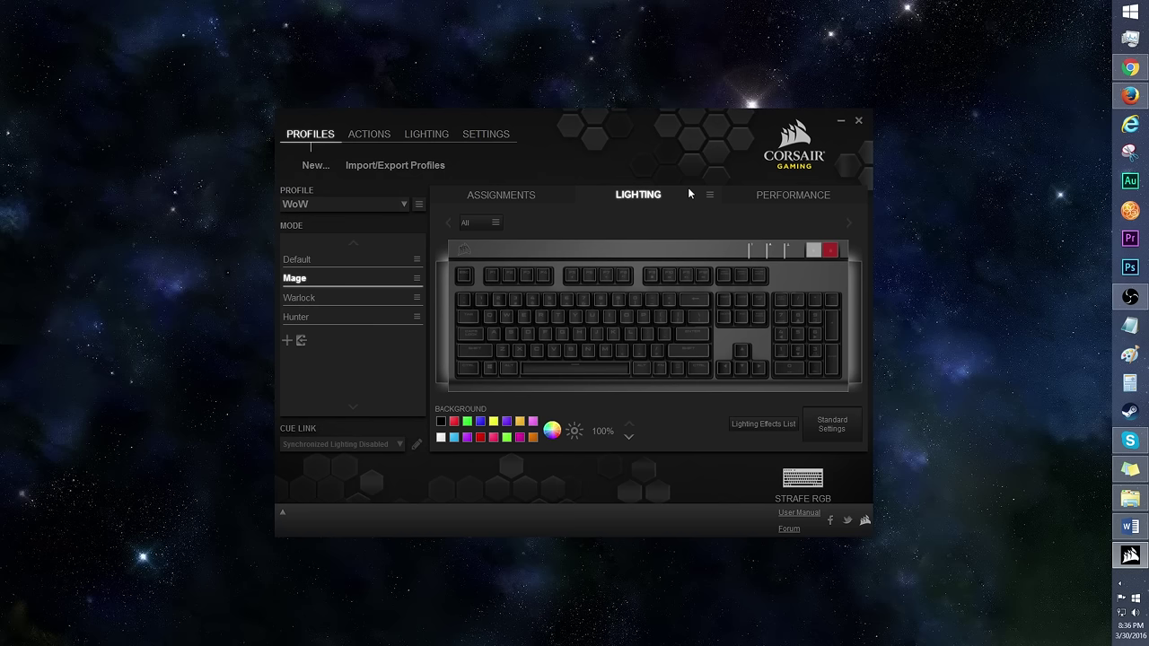
Select all numeric keypad keys and add them to a new group named 'Num Pad'
left_click_drag(772, 289, 855, 387)
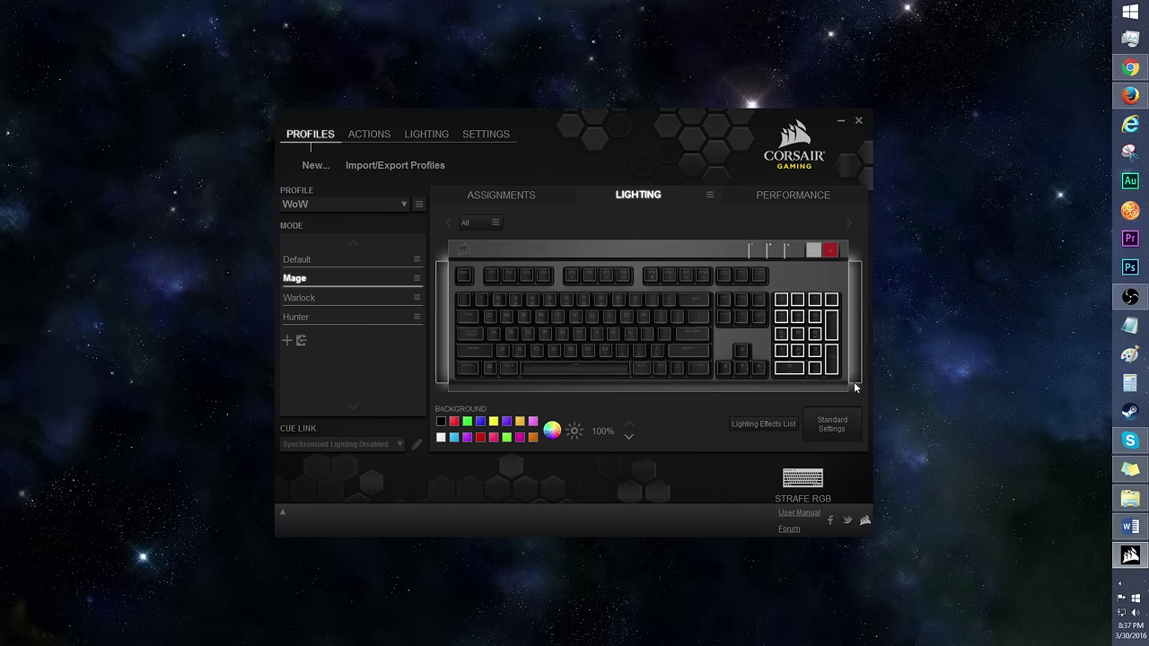
right_click(803, 335)
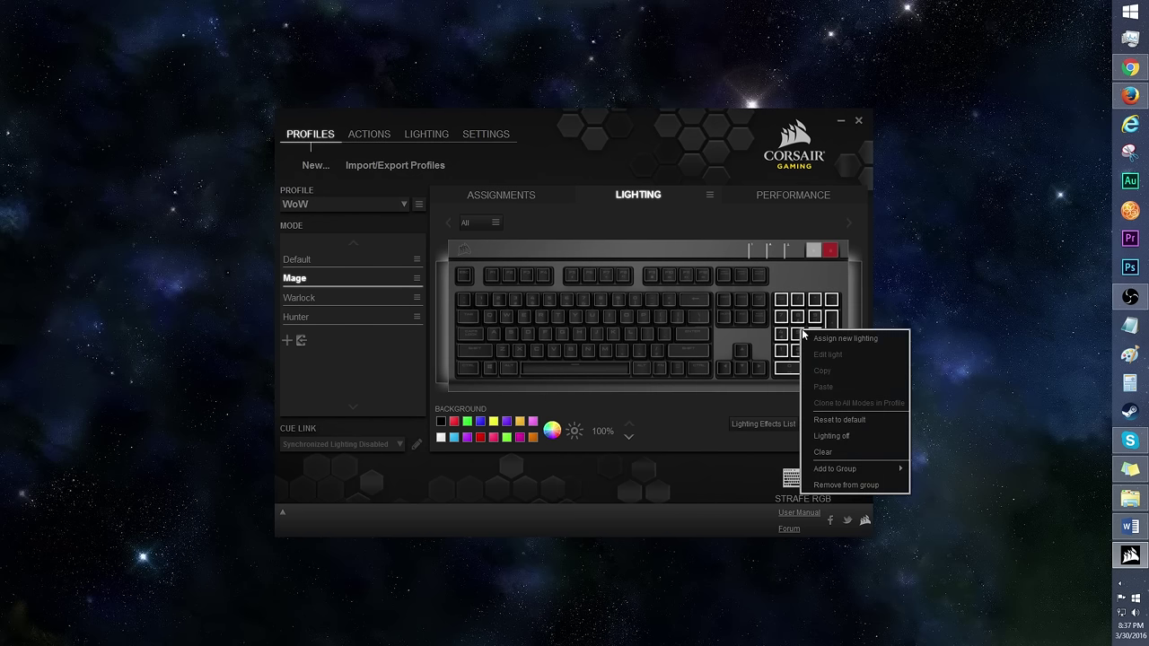
left_click(843, 339)
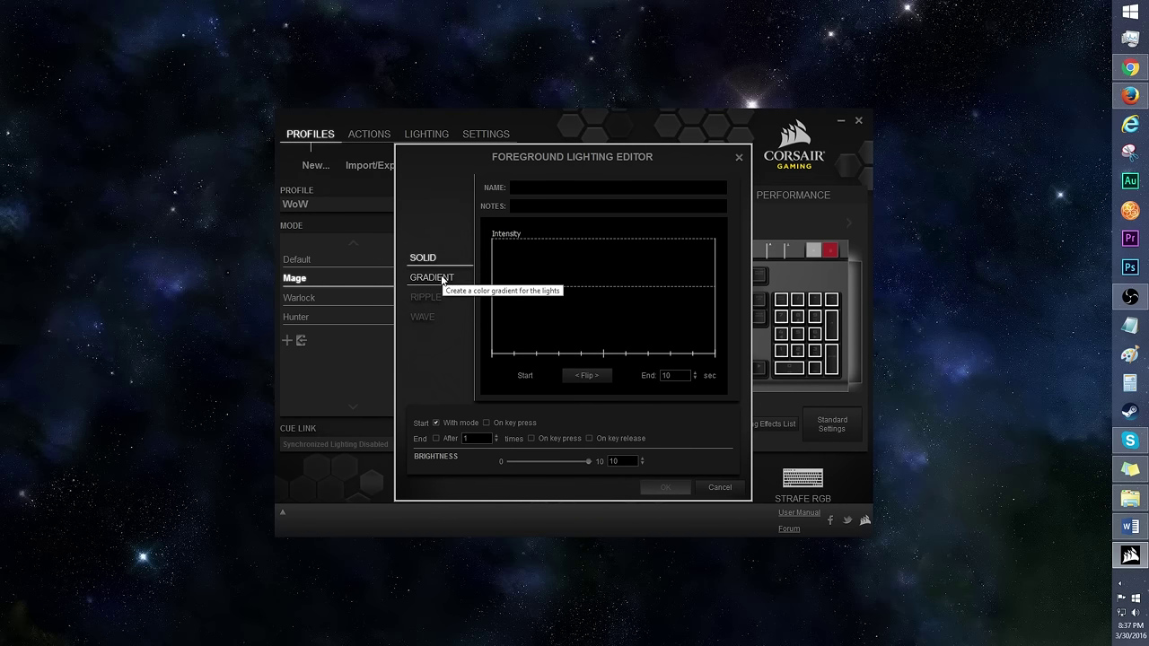
key("Escape")
right_click(800, 338)
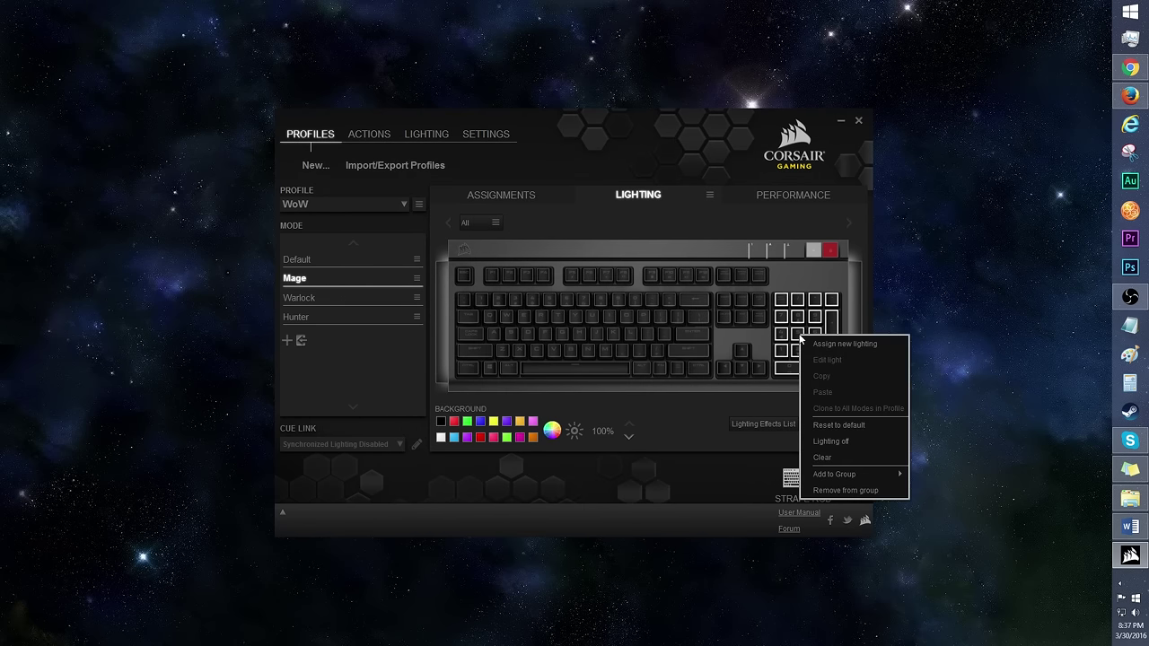
mouse_move(885, 480)
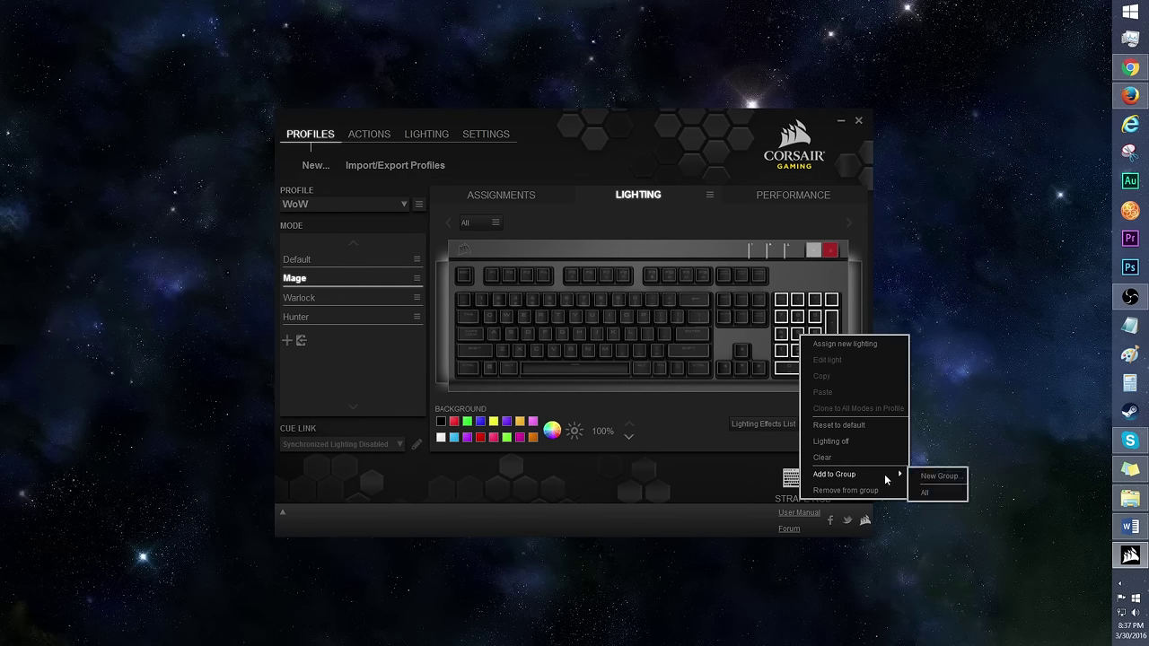
left_click(933, 479)
type("Num Pad")
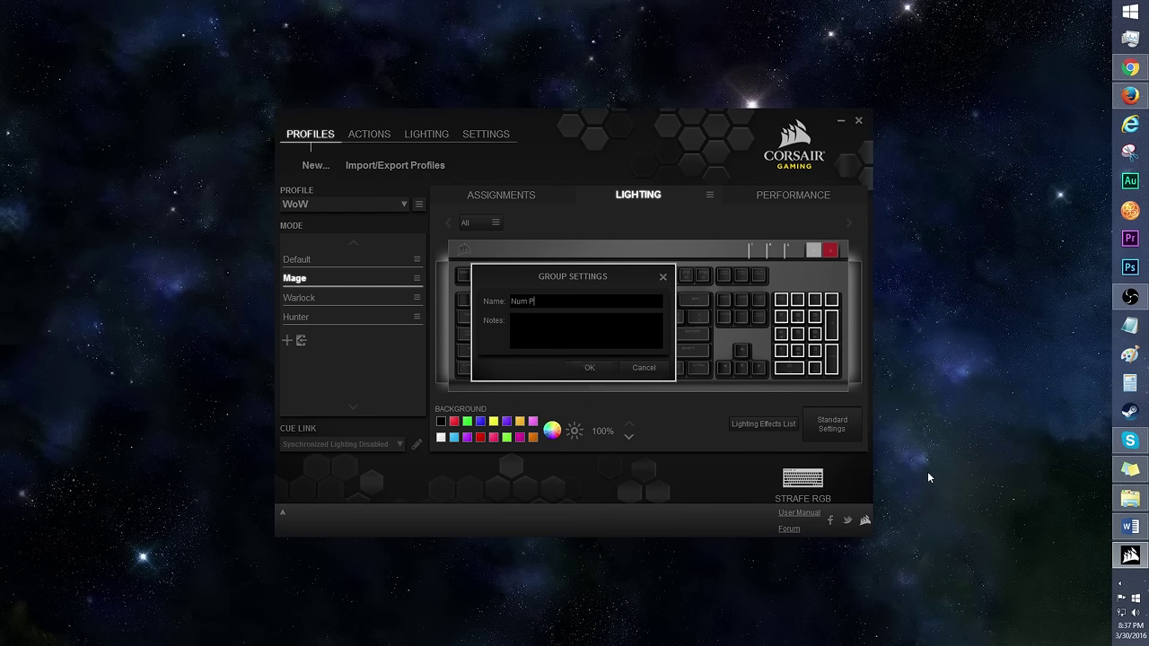
left_click(602, 371)
right_click(802, 335)
Give the keypad a Ripple effect named 'JTL Color' and shape its intensity graph points
left_click(852, 346)
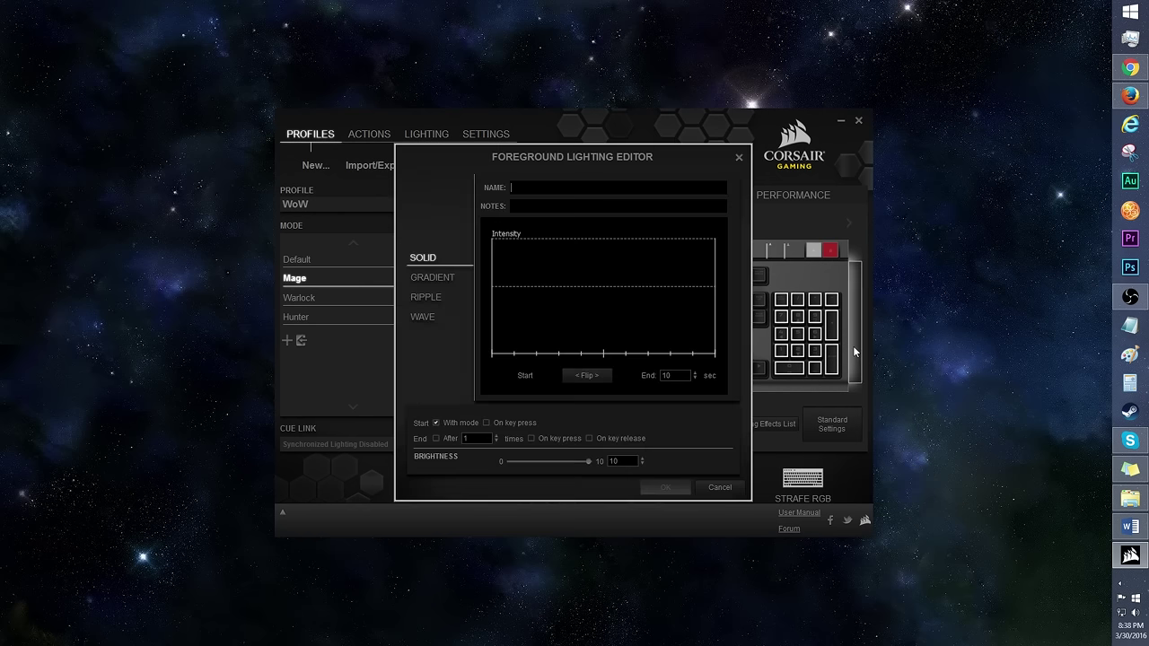
left_click(452, 299)
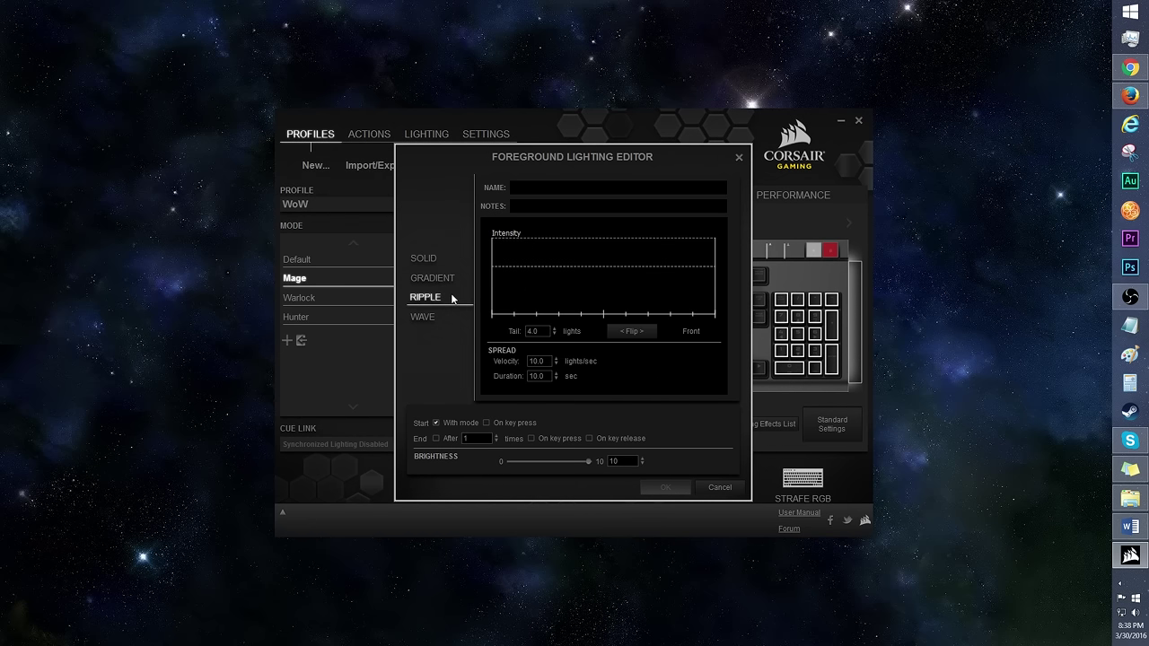
type("JTL Colors")
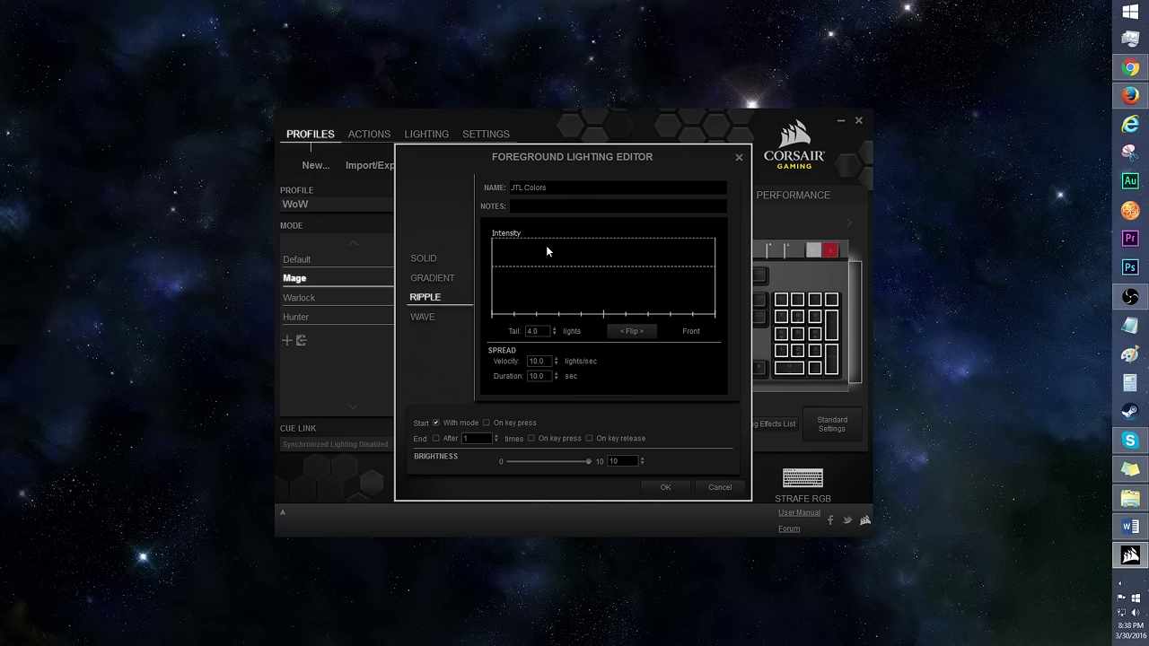
right_click(546, 245)
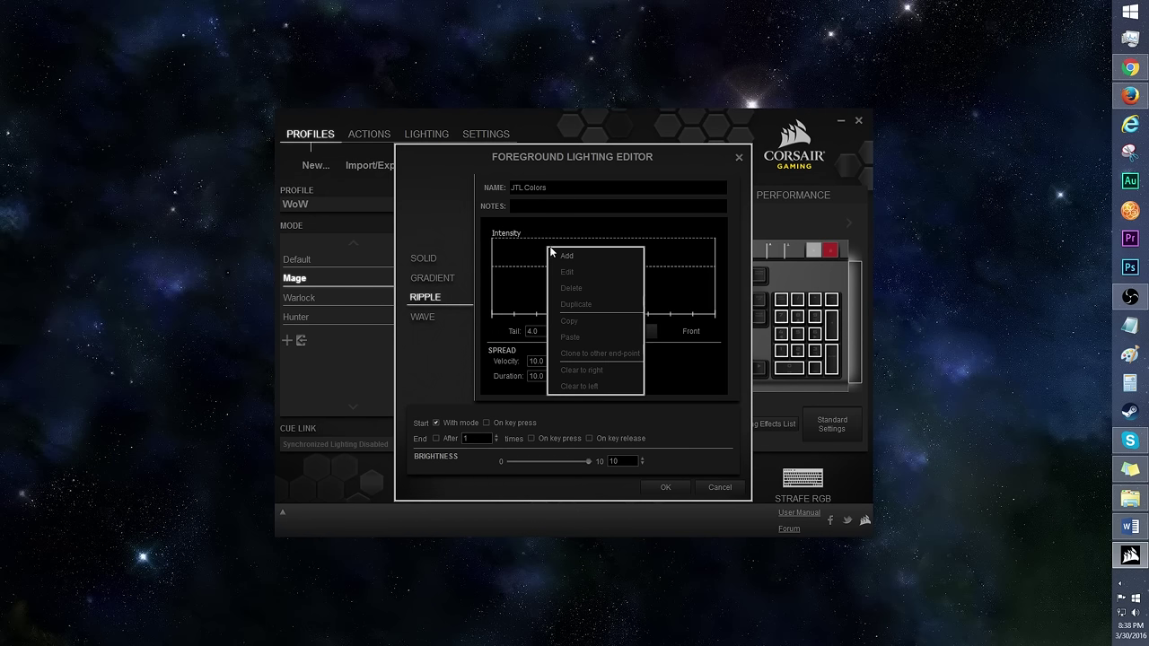
left_click(554, 250)
right_click(554, 250)
left_click(573, 258)
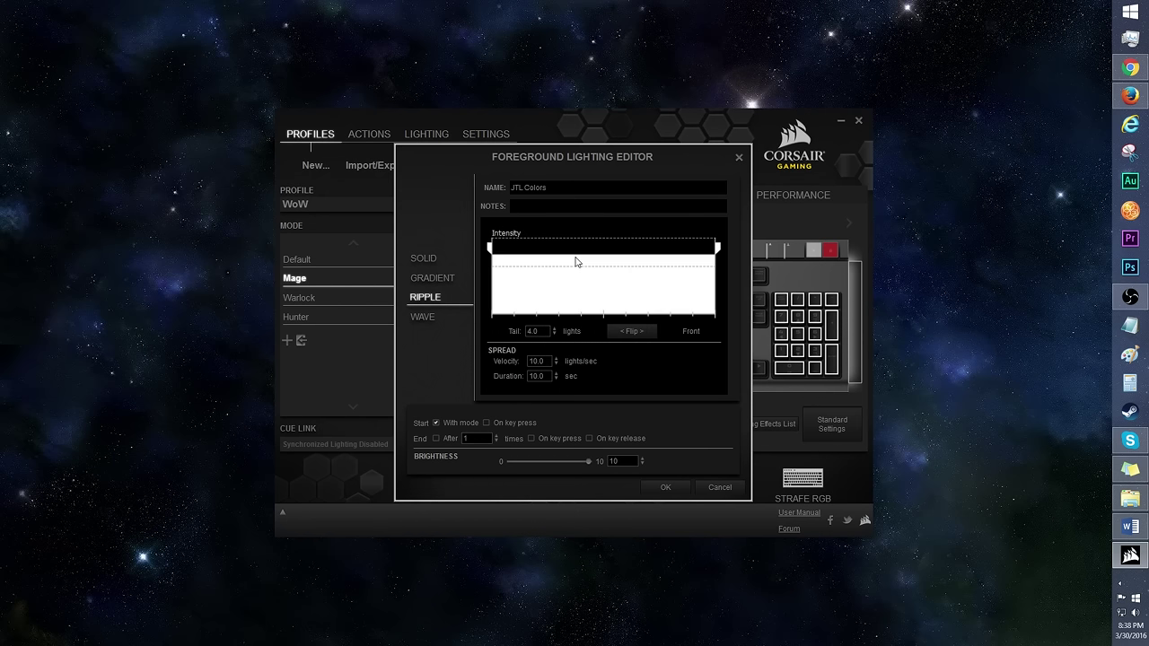
right_click(575, 257)
left_click(602, 267)
left_click_drag(607, 259, 592, 310)
Recolour the ripple's left, middle and right intensity points in purple shades, with magenta on the right
right_click(491, 249)
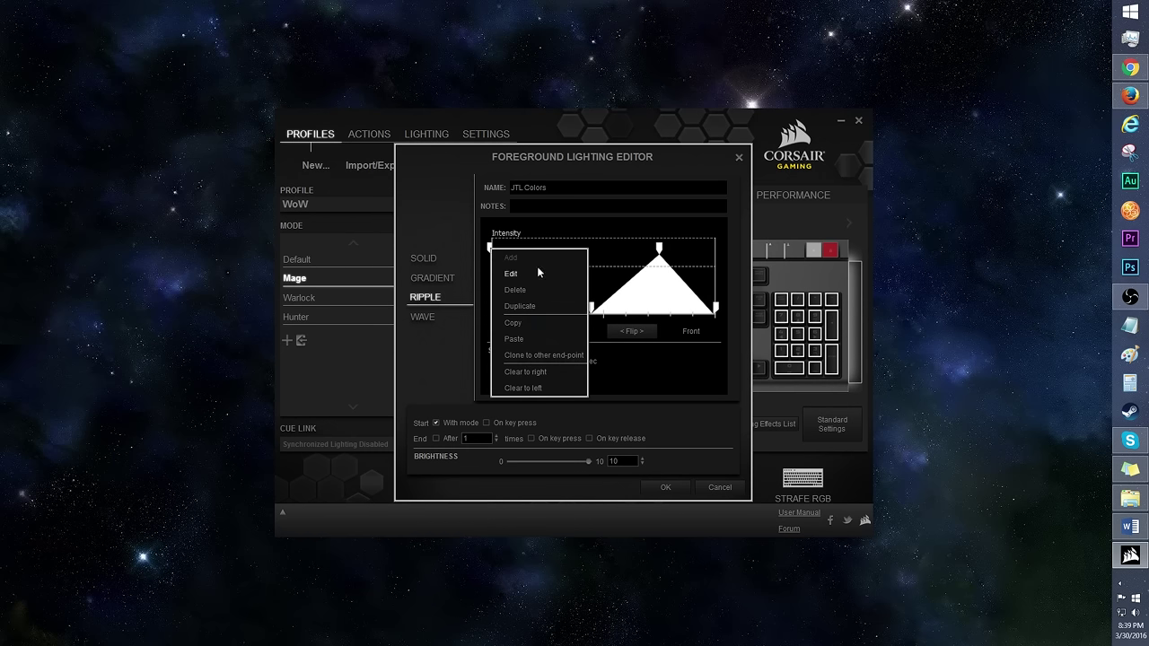
left_click(536, 266)
right_click(593, 308)
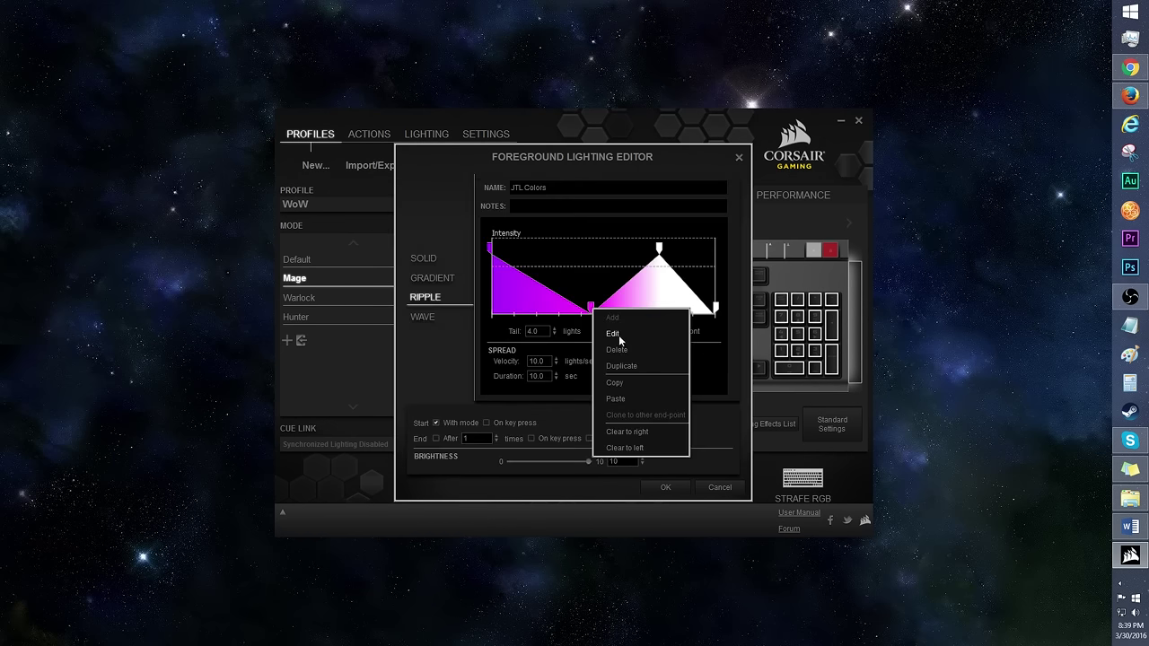
left_click(613, 330)
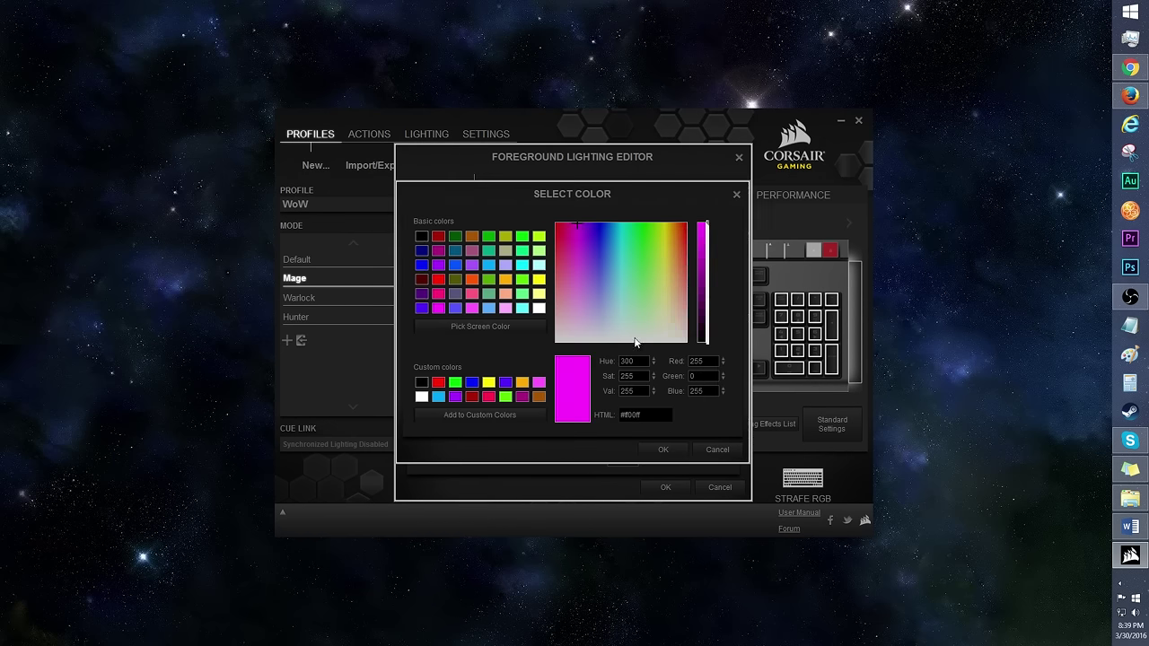
left_click(539, 308)
left_click(662, 449)
right_click(716, 310)
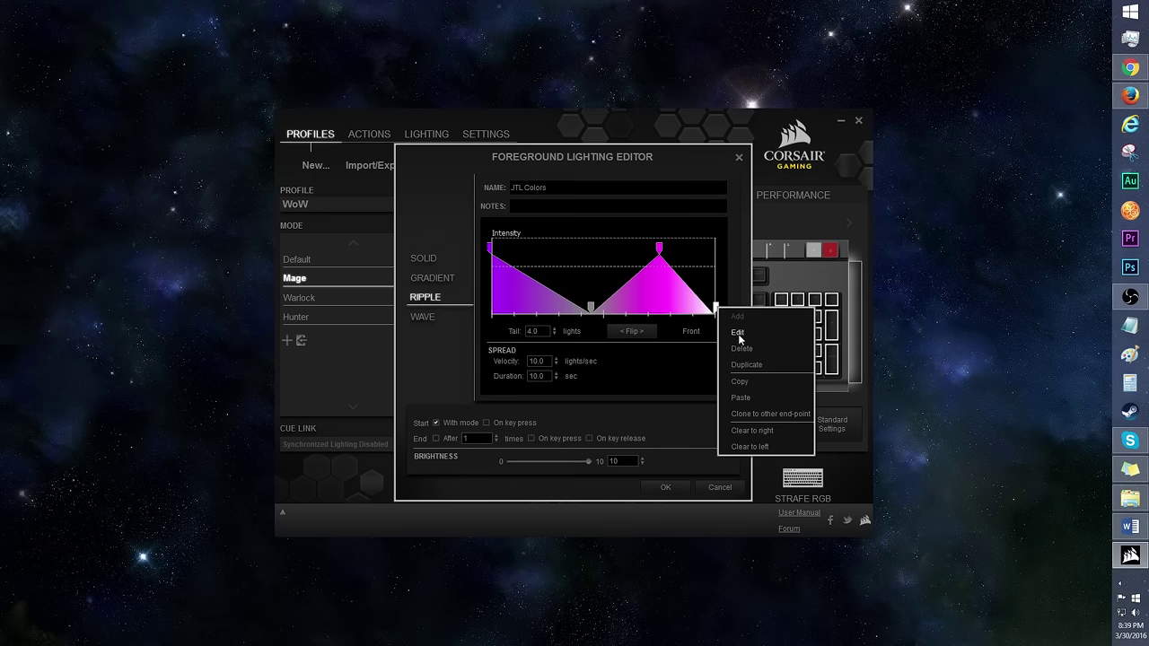
left_click(738, 334)
left_click(453, 387)
left_click(668, 448)
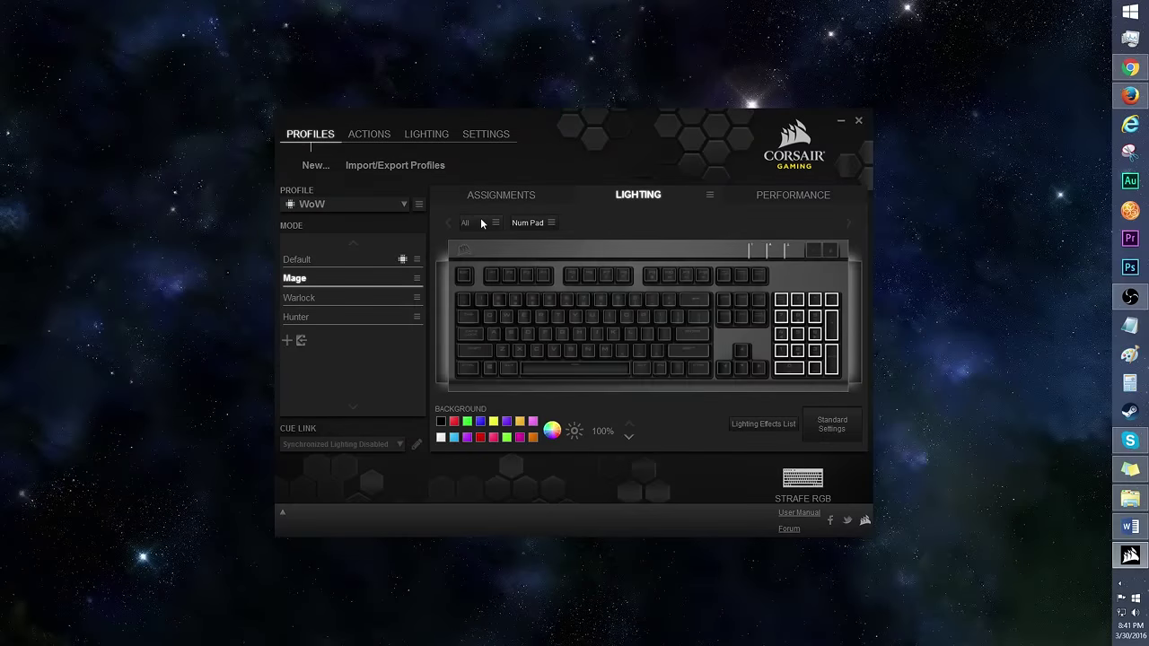
Select all keys, try a background colour, and switch Mage lighting to Standard Settings preset effects
left_click(469, 221)
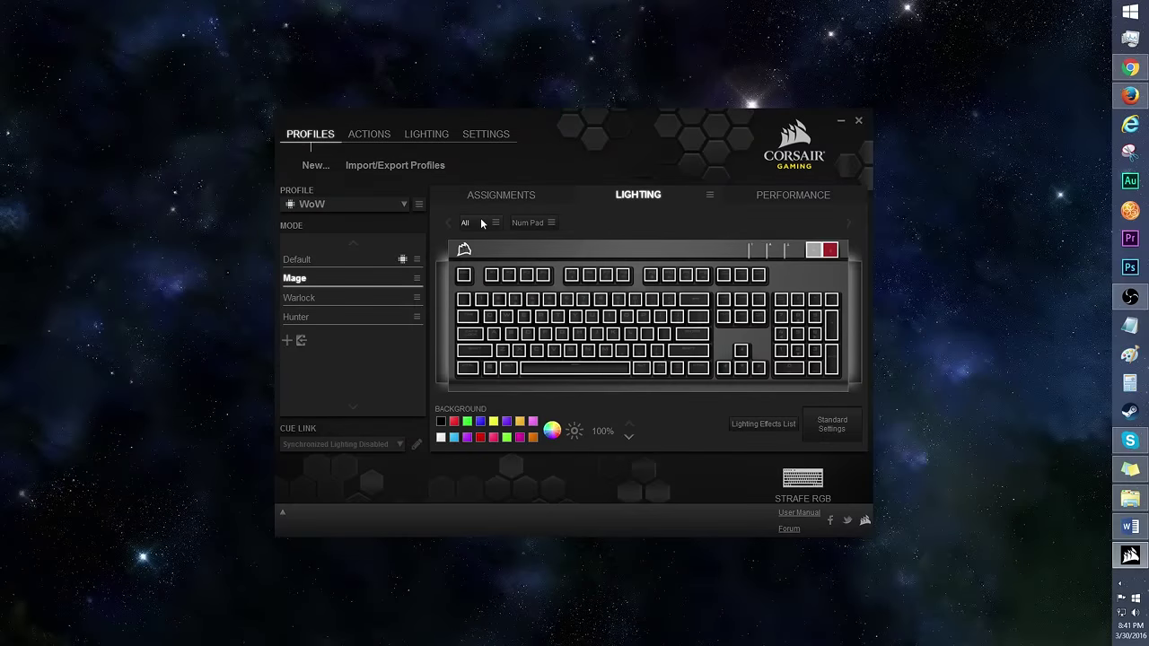
left_click(441, 437)
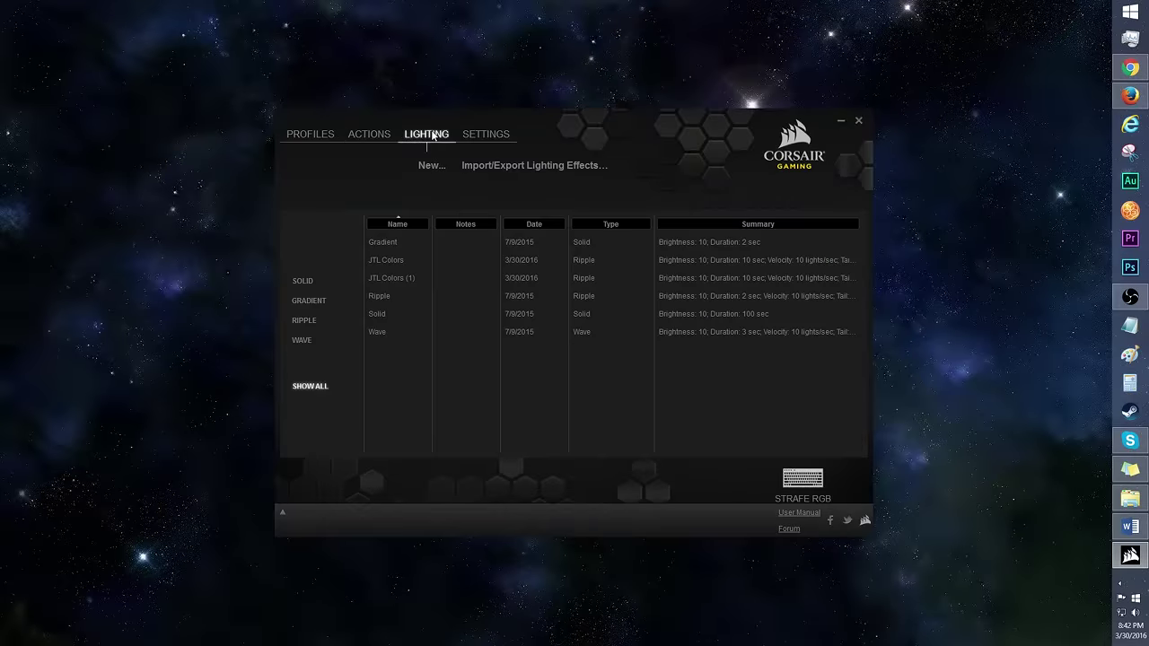
left_click(438, 167)
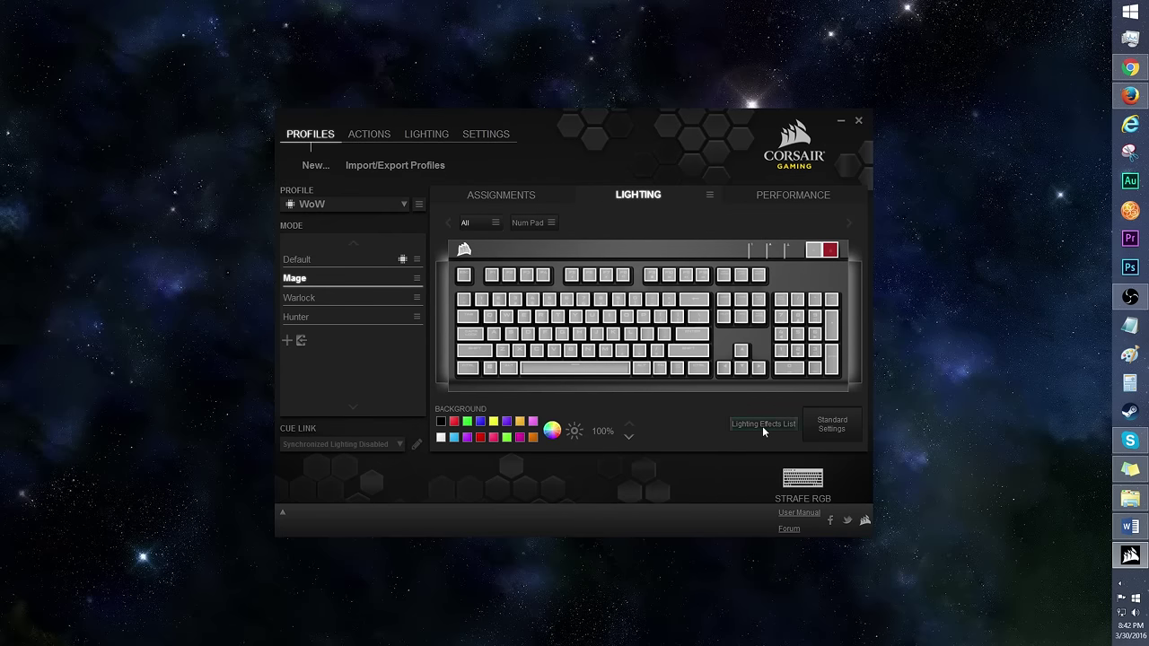
left_click(762, 425)
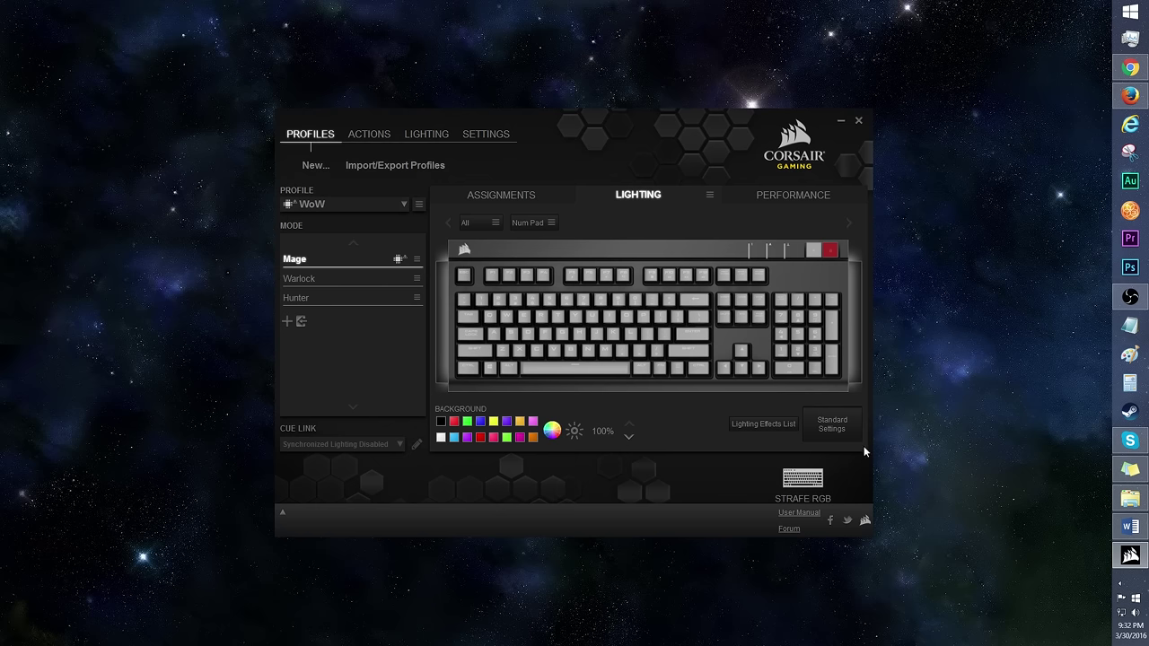
left_click(857, 426)
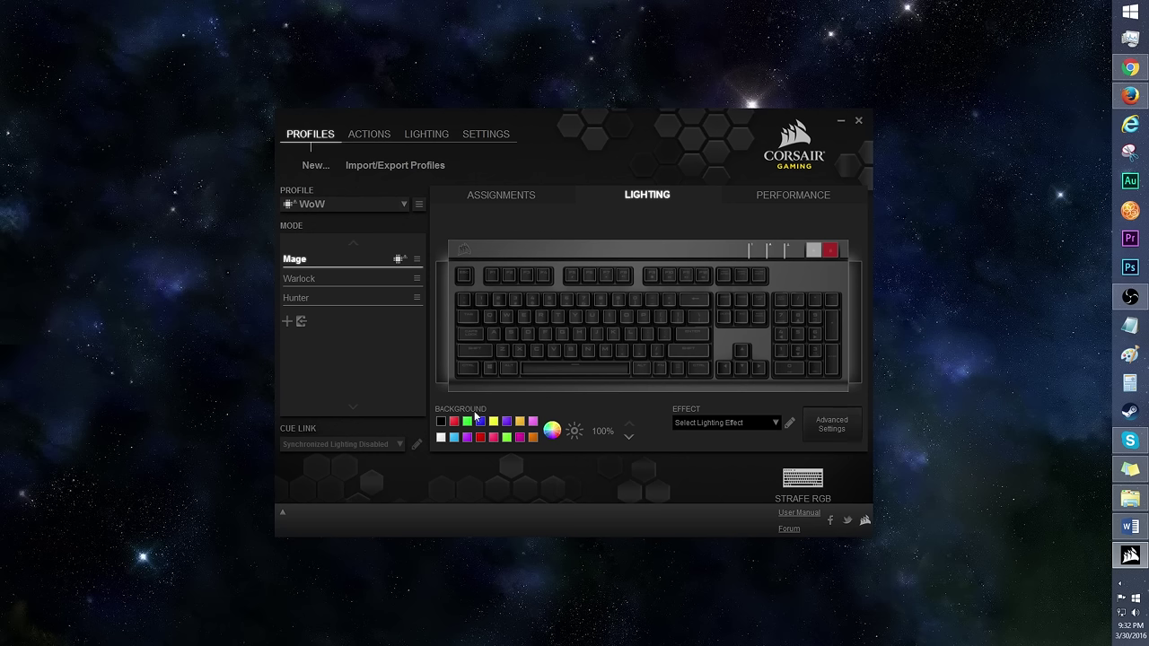
Light the left-side keys green and the numpad purple, then pick a preset effect and view its settings
left_click_drag(449, 288, 514, 380)
left_click(506, 438)
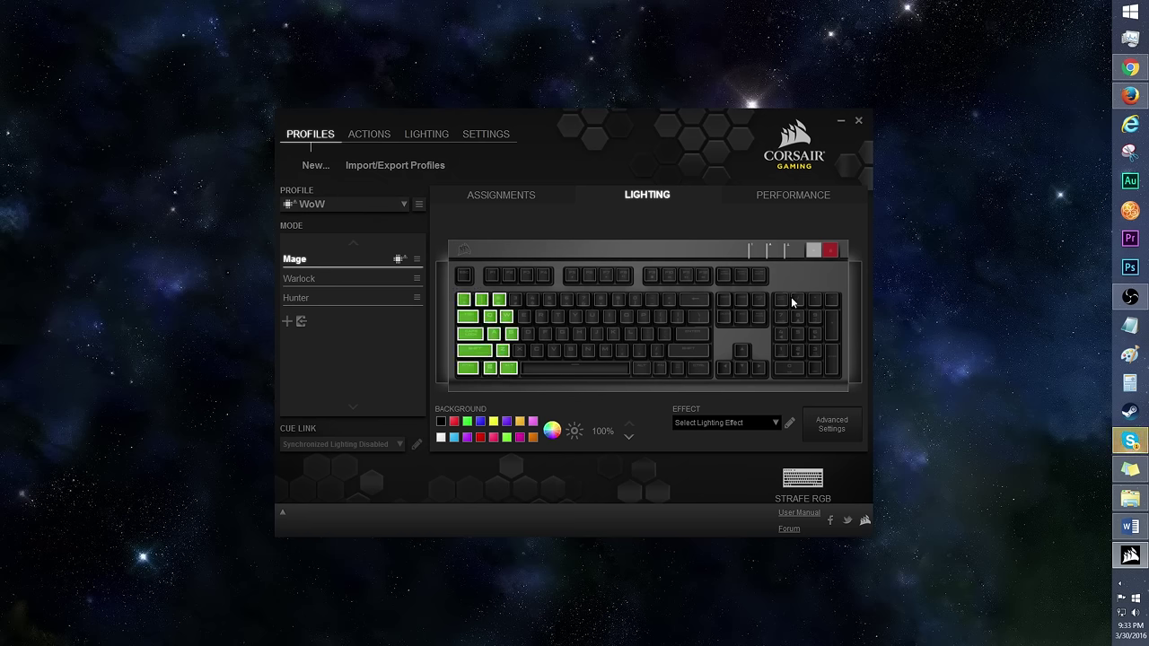
left_click(780, 302)
left_click_drag(780, 306, 846, 388)
left_click(533, 421)
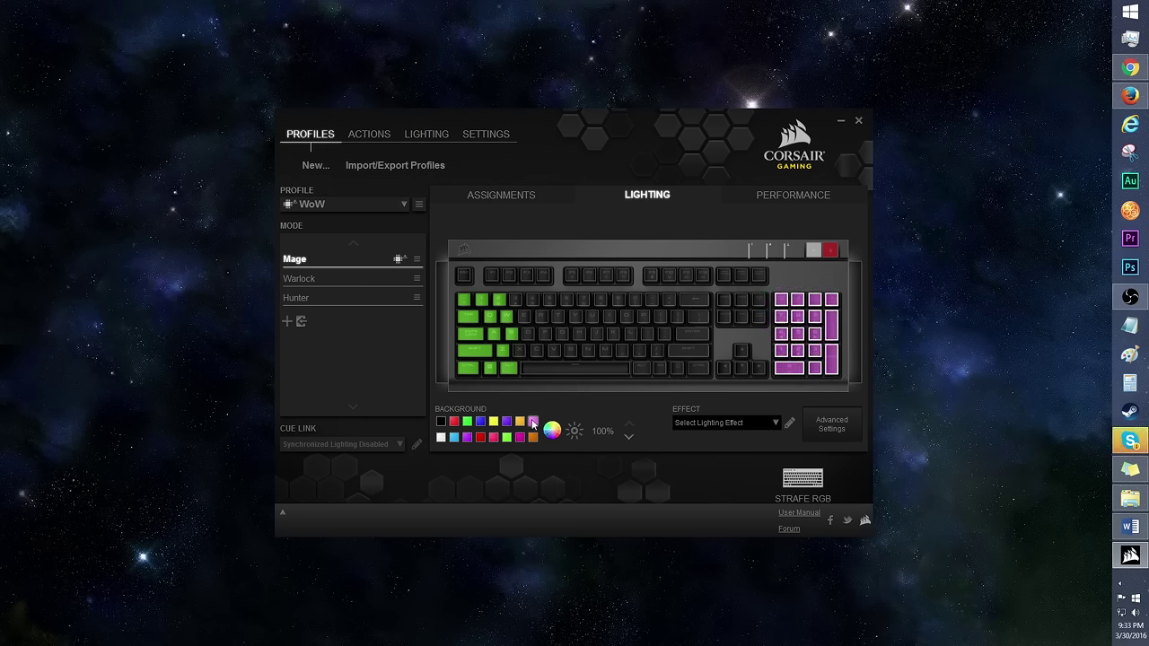
left_click(817, 342)
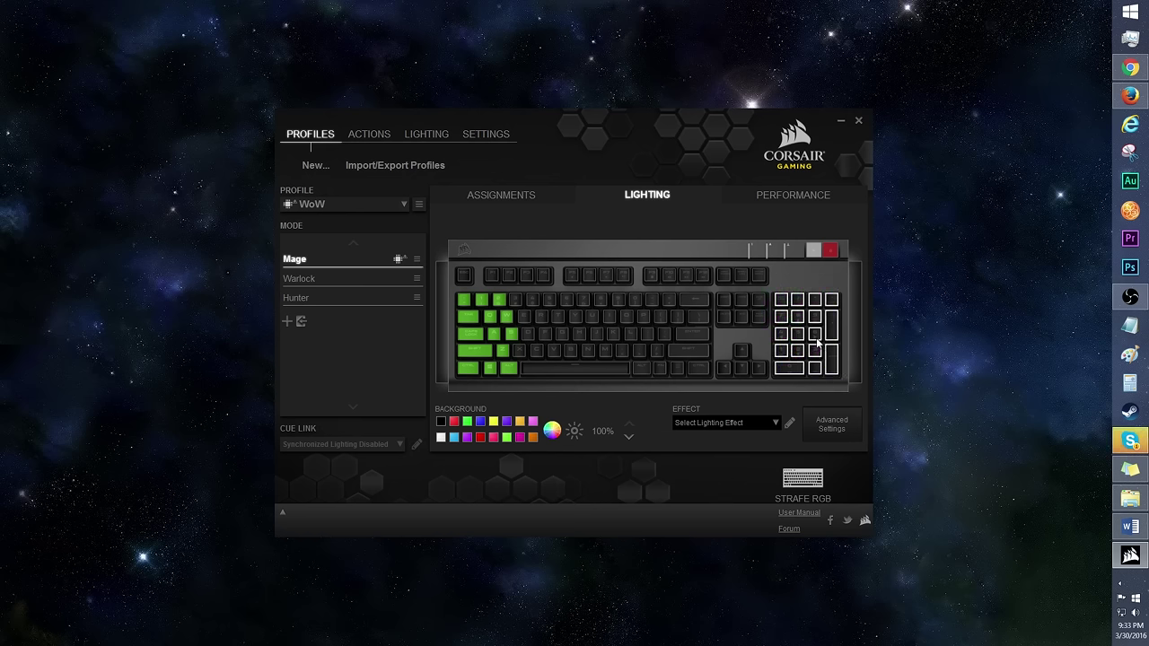
left_click(774, 424)
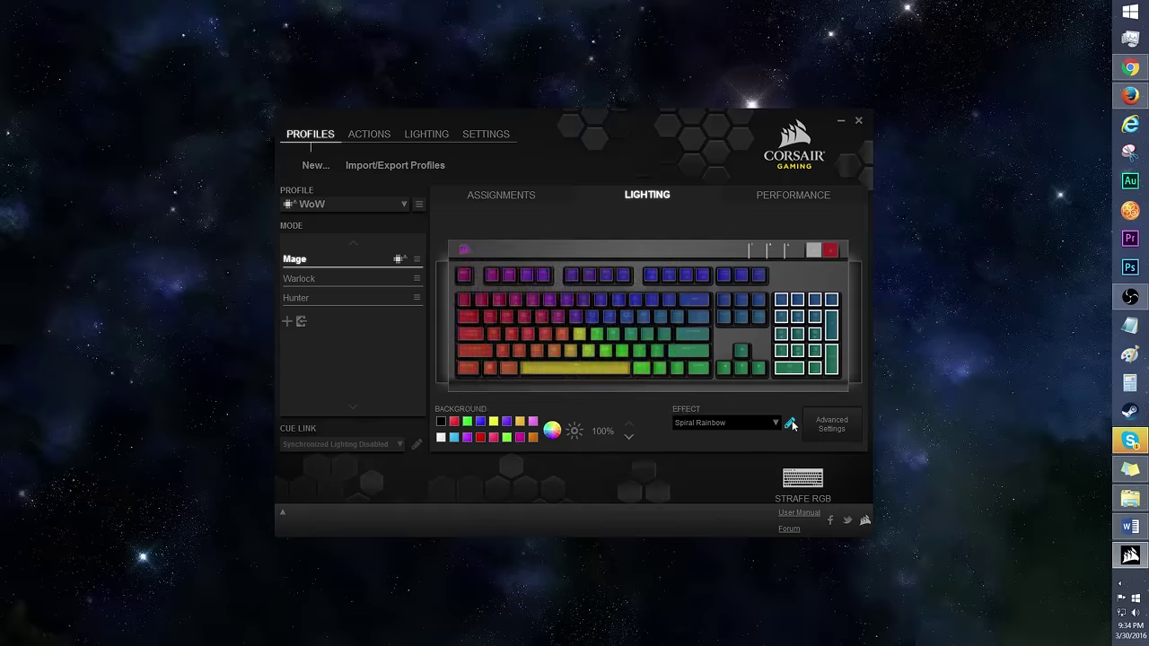
left_click(789, 422)
Change the Visor effect's speed, trying the Slow setting
left_click(481, 304)
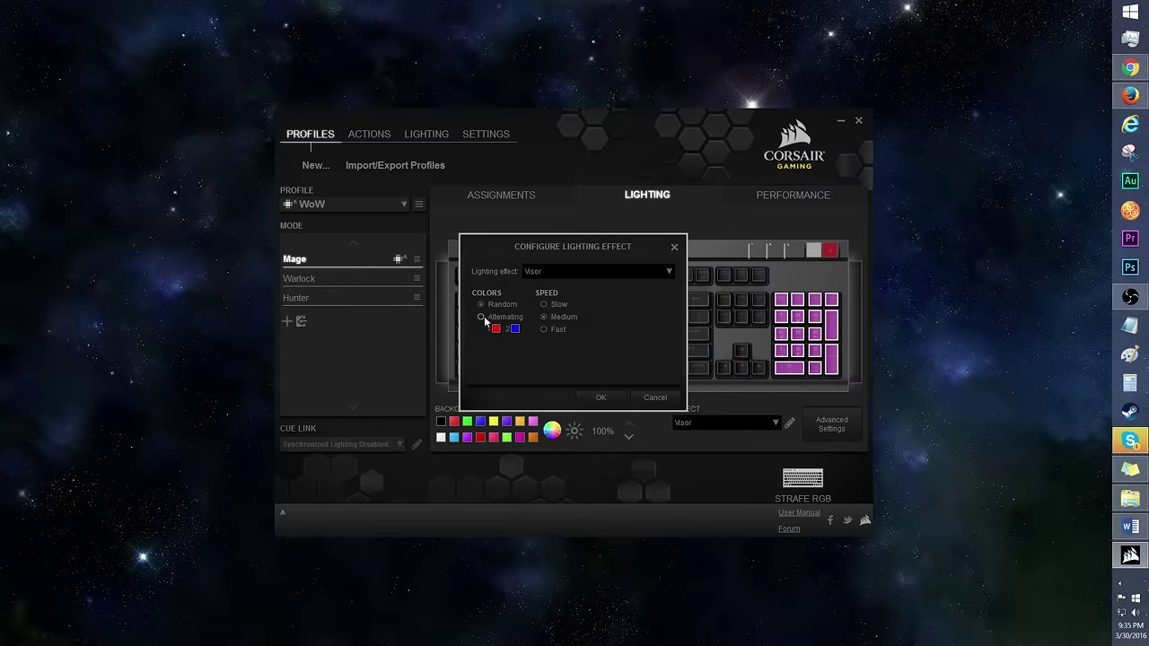
Edit the second alternating colour, then try the Rain, Color Shift and Color Pulse effects' settings
left_click(515, 329)
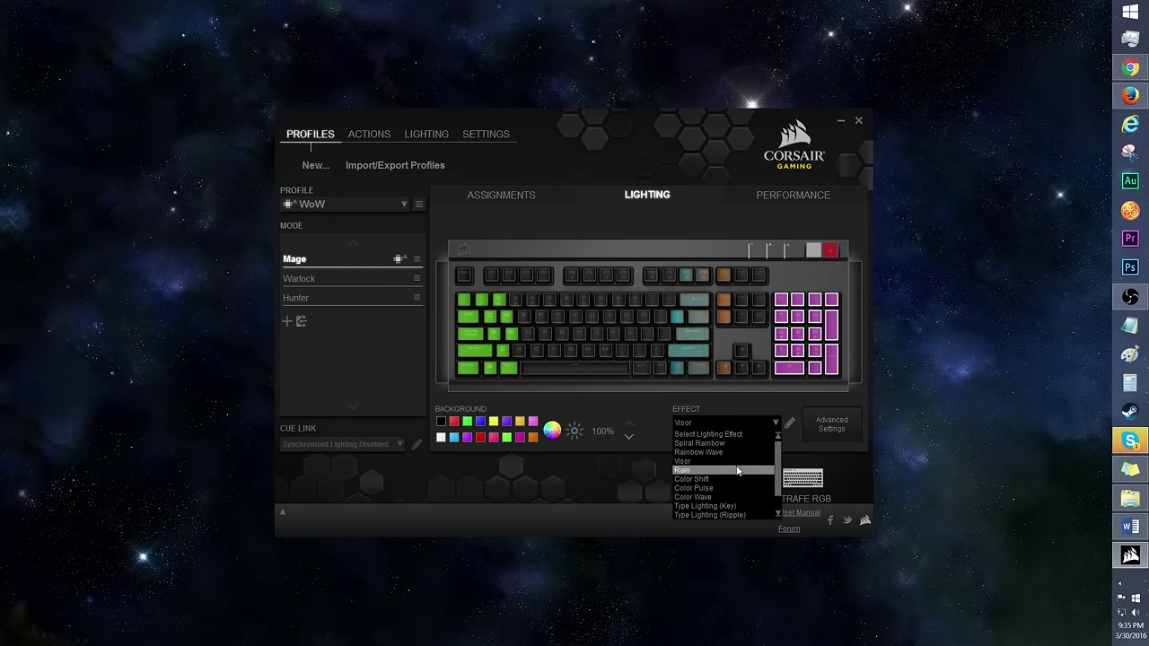
left_click(736, 465)
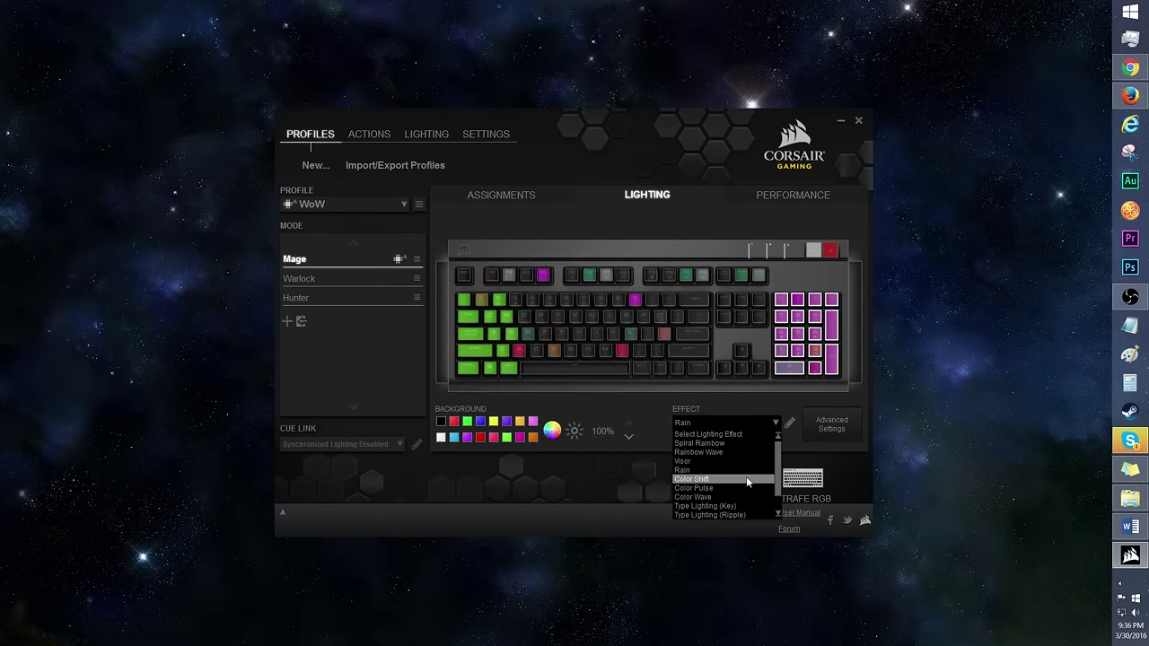
left_click(745, 476)
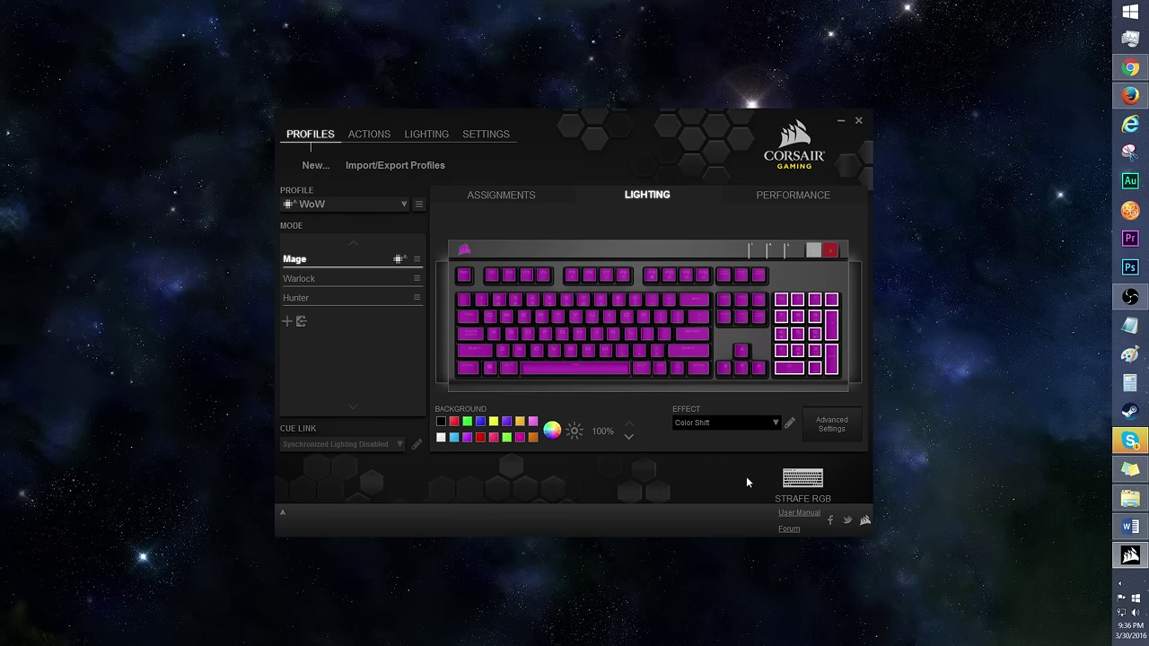
left_click(789, 423)
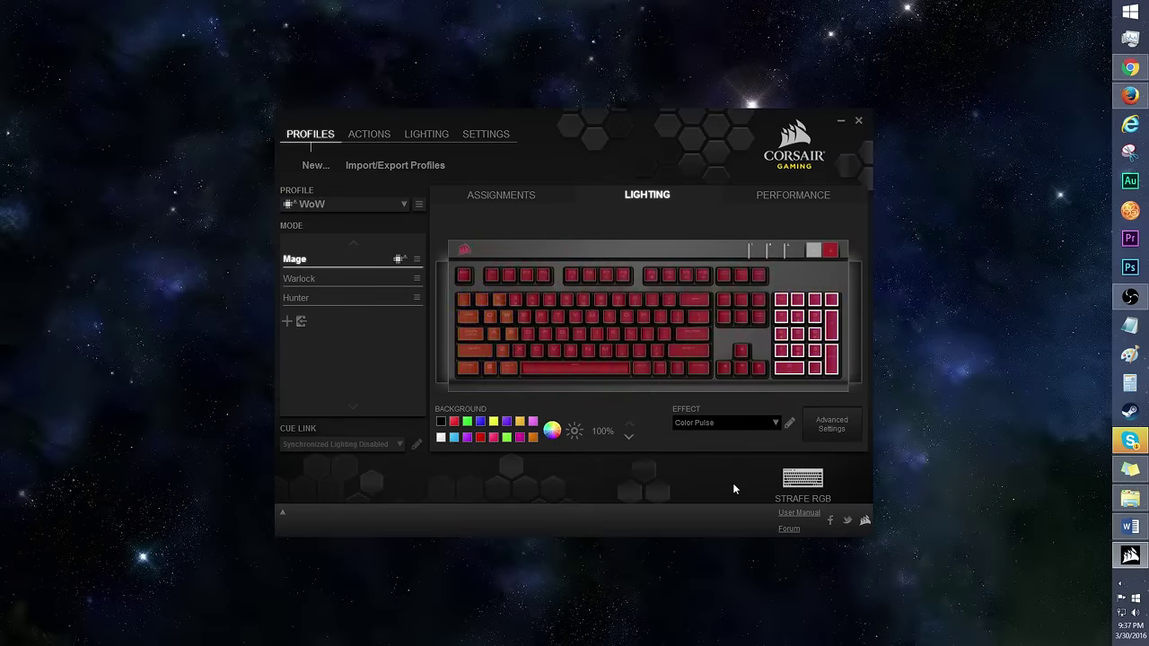
left_click(788, 422)
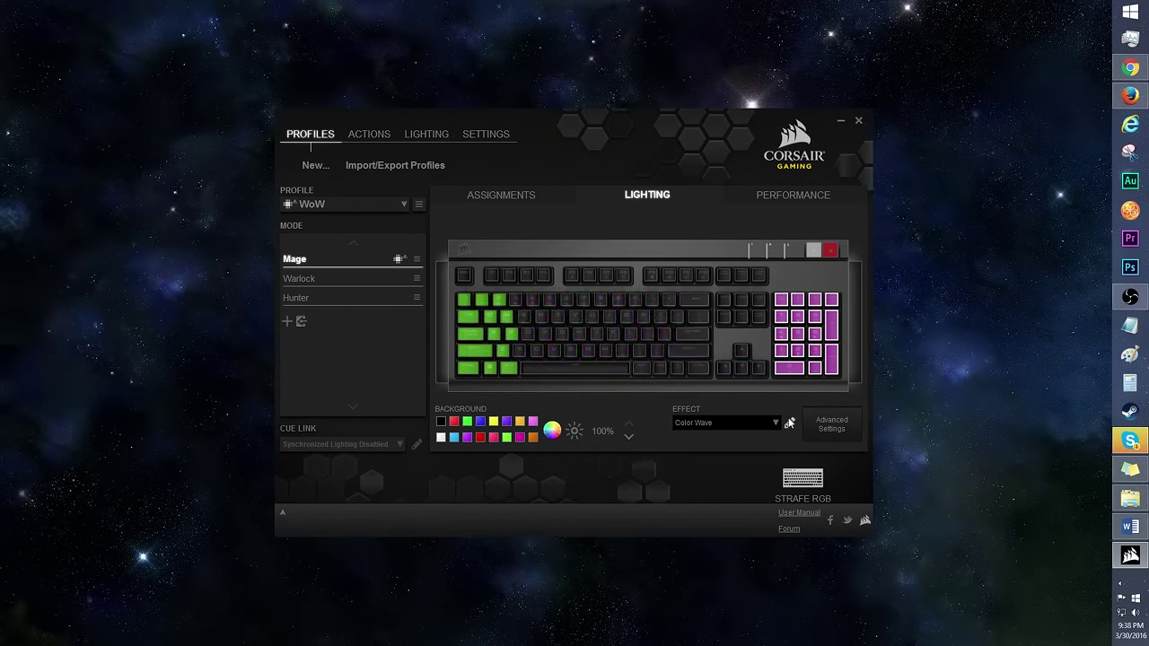
Review the Color Wave effect's settings before replacing it with Type Lighting (Key)
left_click(789, 422)
Try the Type Lighting (Ripple) and VOID Playback Visualizer effects, then view the Mage mode's keyboard-lock performance options
left_click(790, 423)
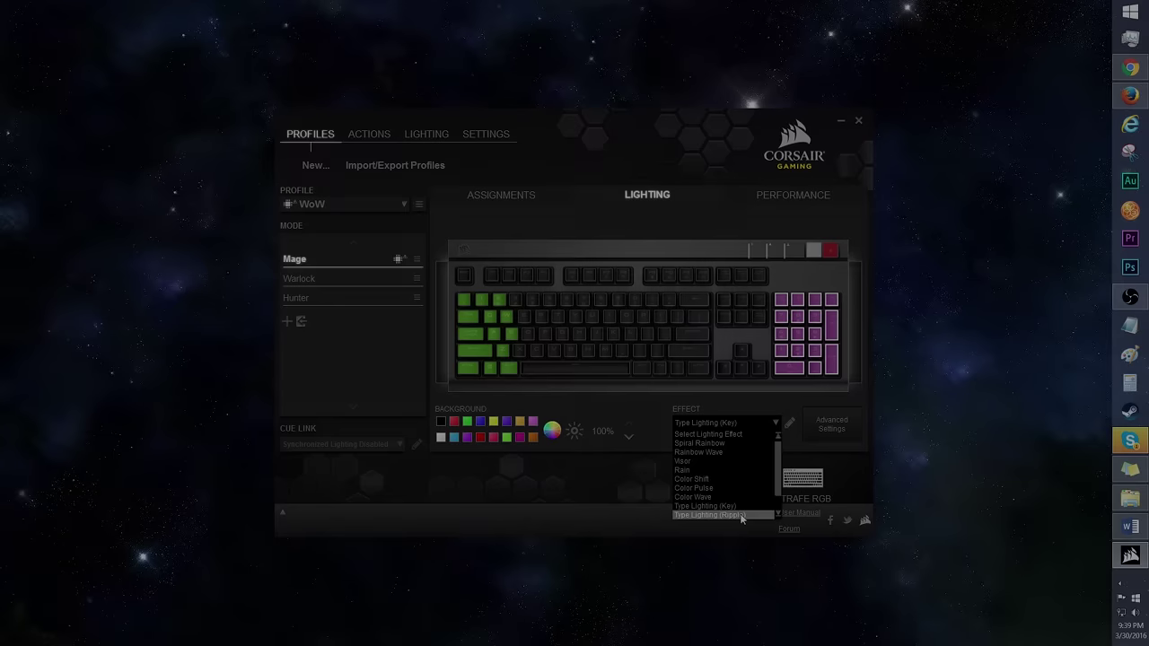
left_click(741, 515)
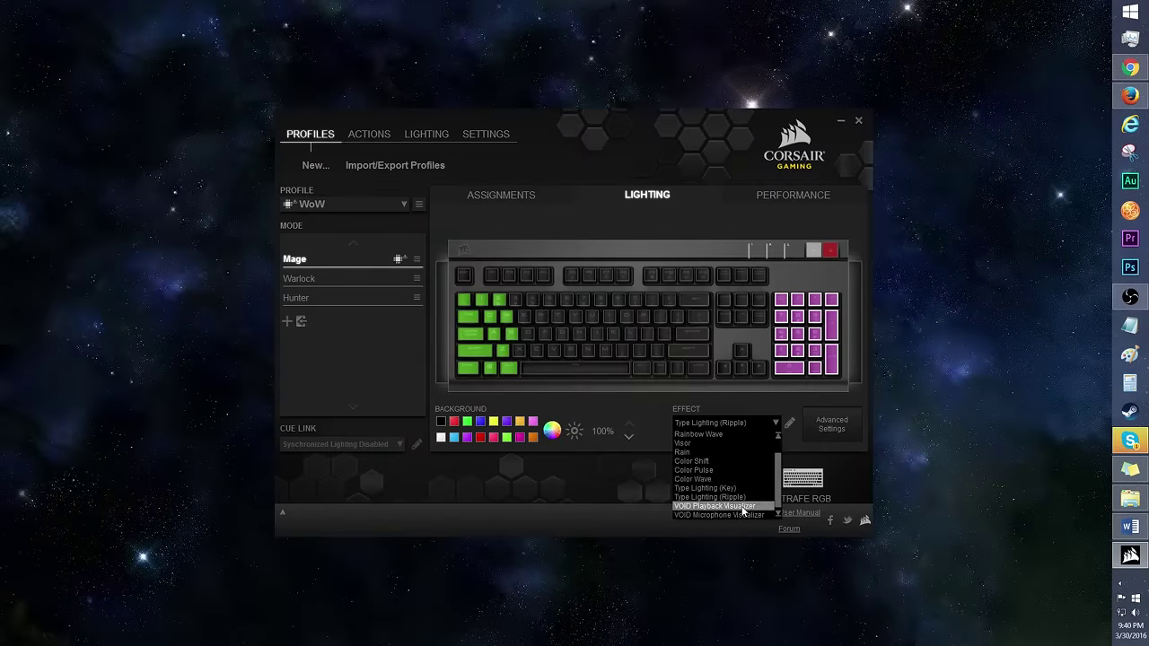
left_click(742, 511)
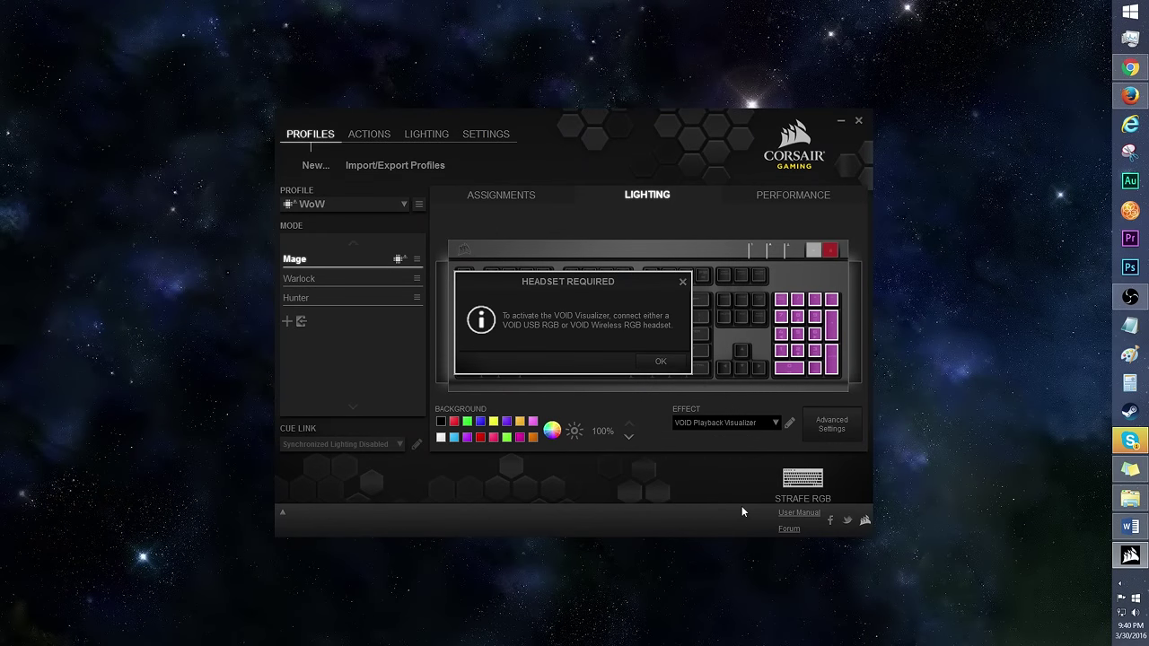
left_click(827, 197)
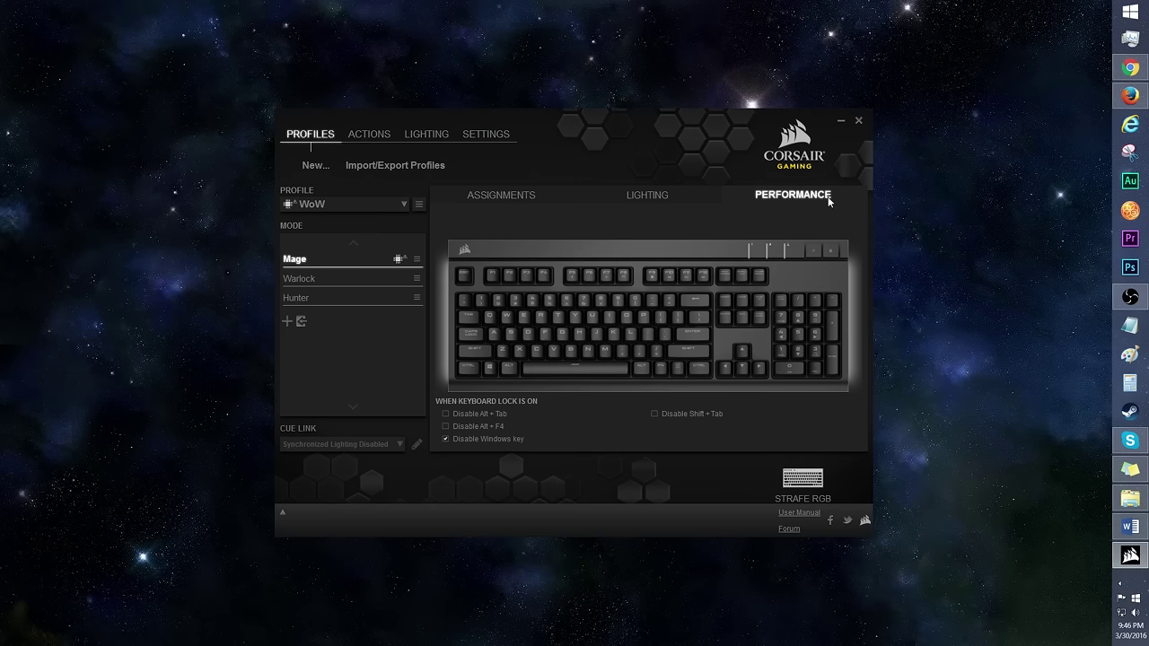
Keep the US North America layout and 1000 Hz polling rate, then review the Program and Support pages
left_click(489, 135)
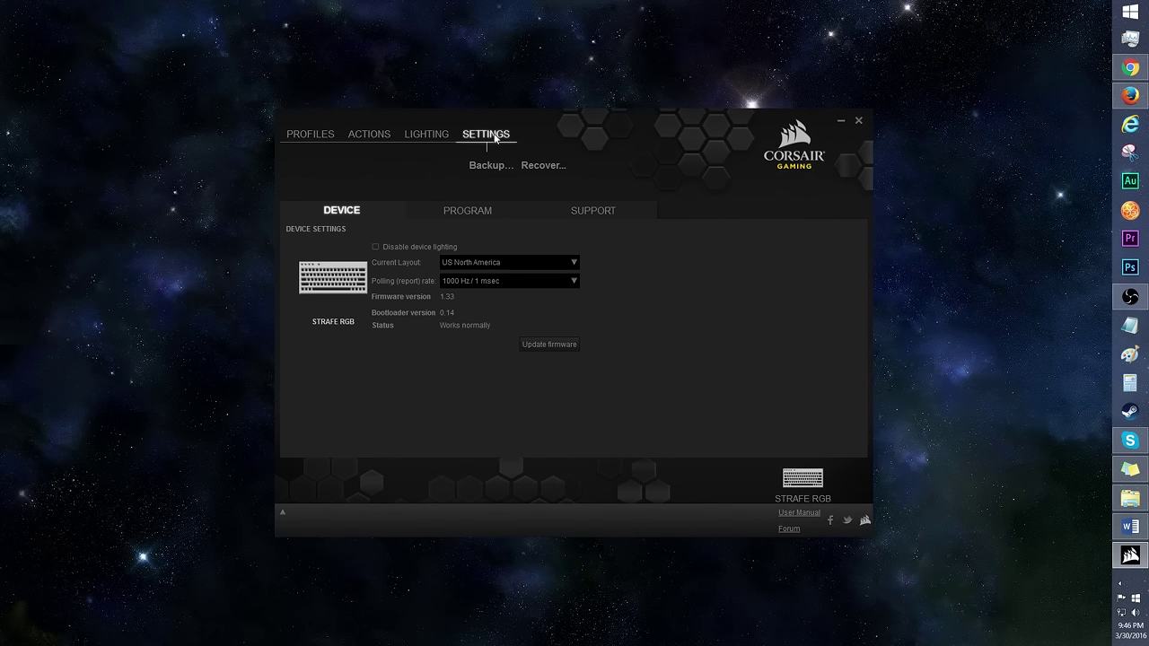
left_click(573, 262)
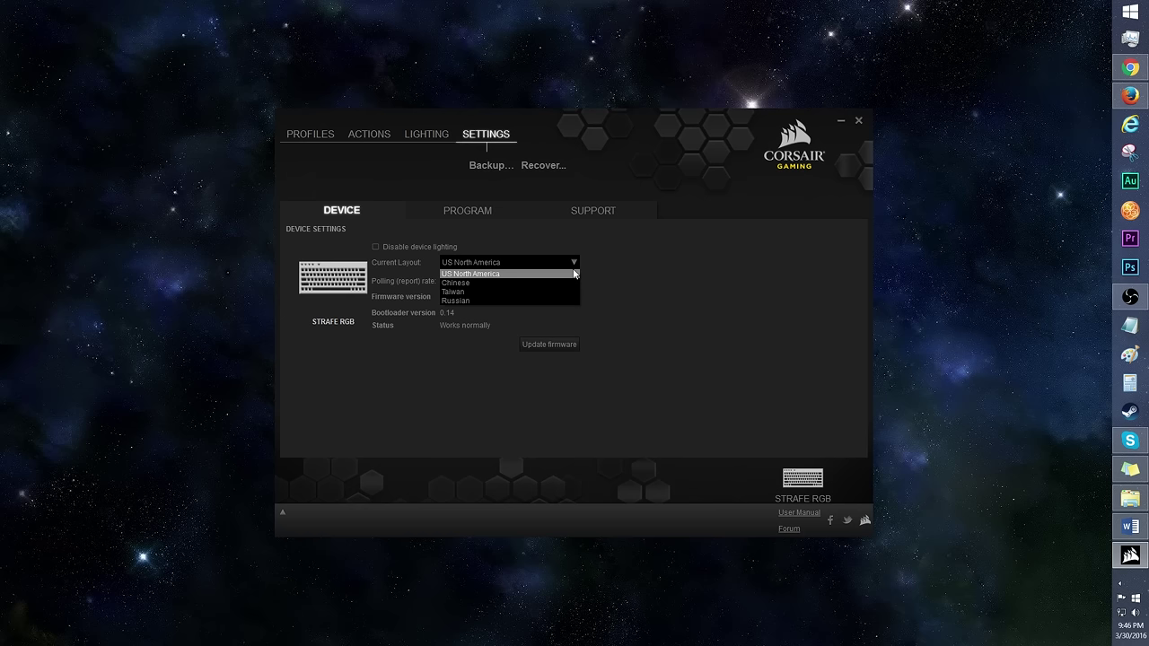
left_click(574, 273)
left_click(572, 282)
left_click(573, 284)
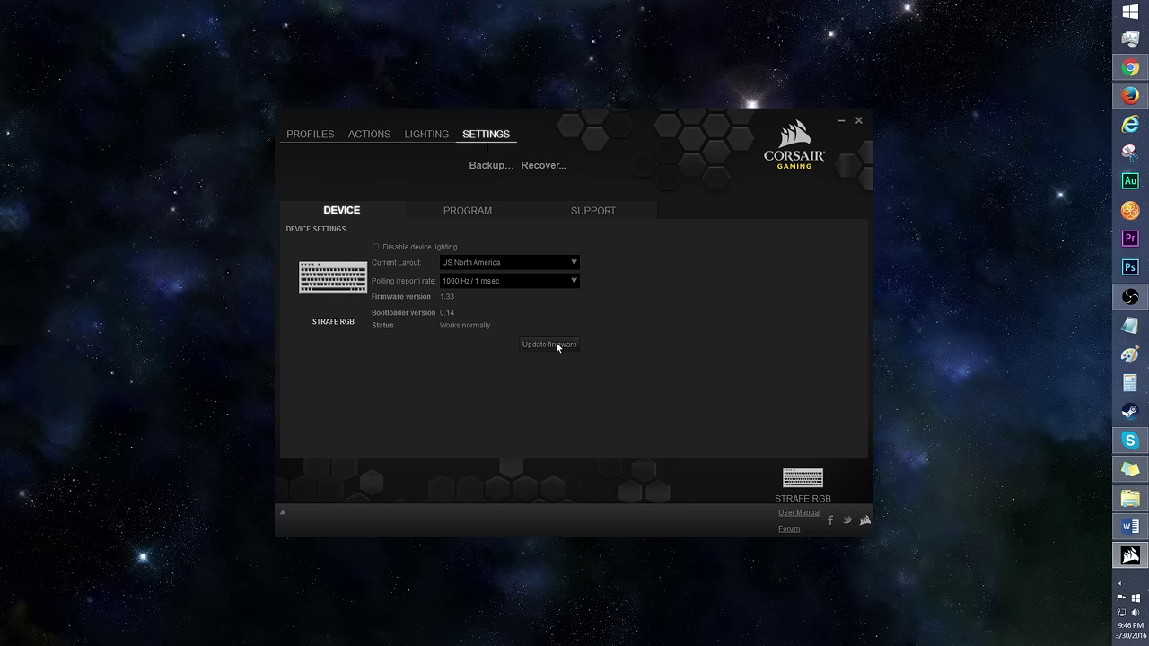
left_click(489, 211)
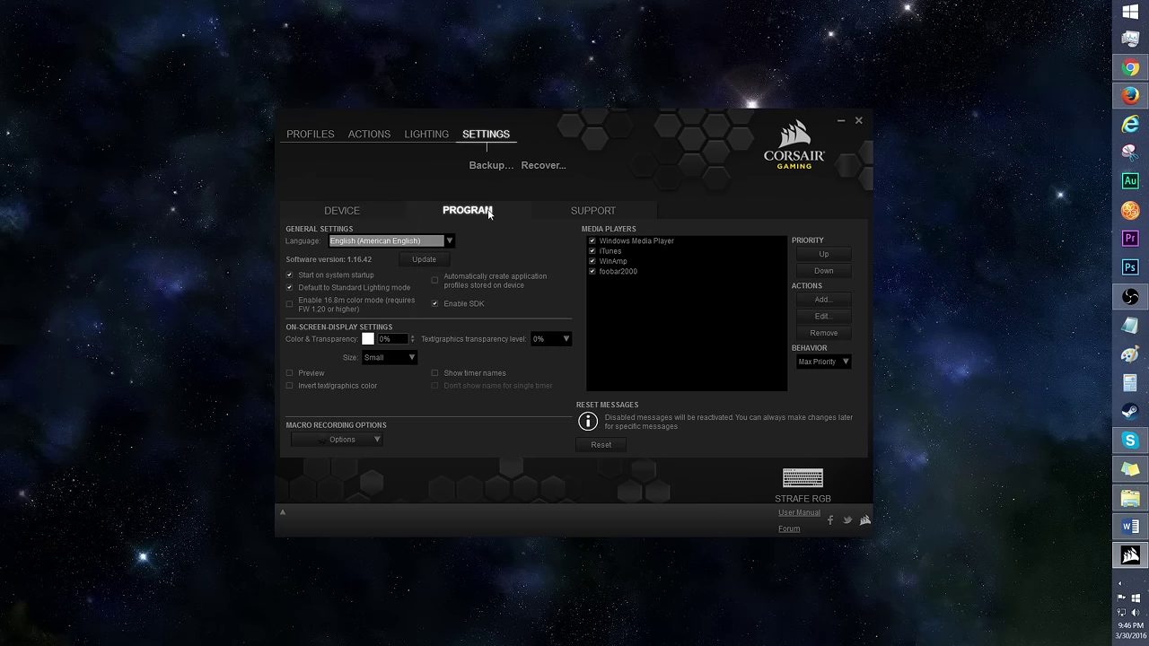
left_click(596, 215)
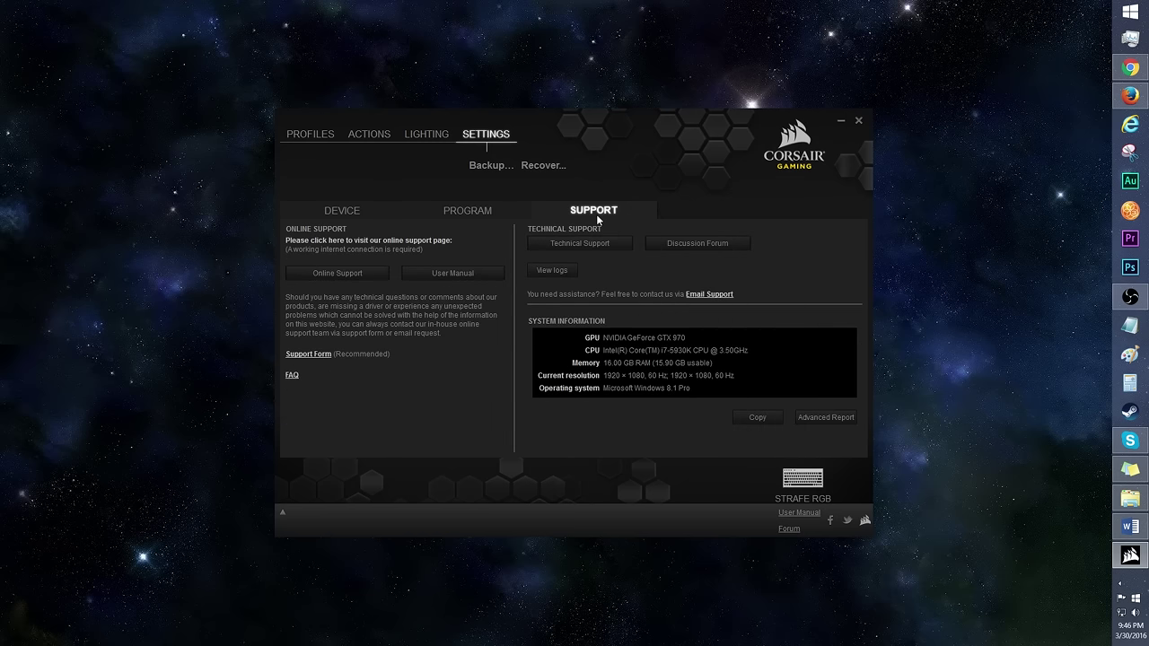